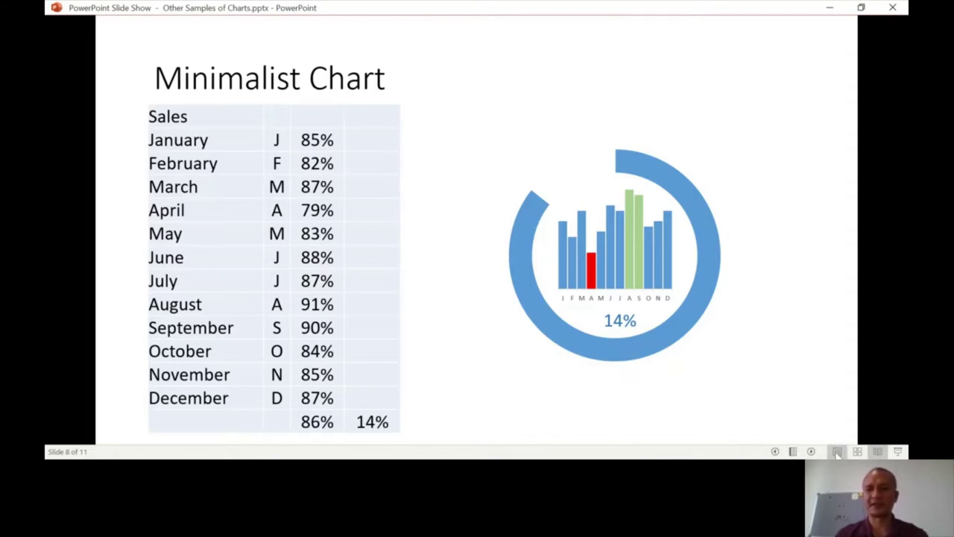
# Leave the slide show, go to slide 8 and copy the table from Sales to 14%.
pyautogui.click(837, 451)
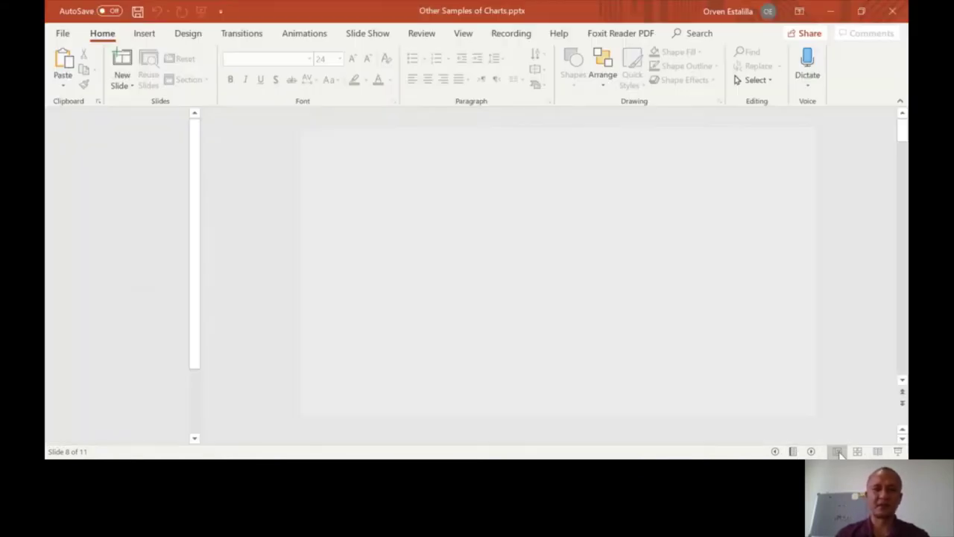
pyautogui.scroll(-10, 134, 298)
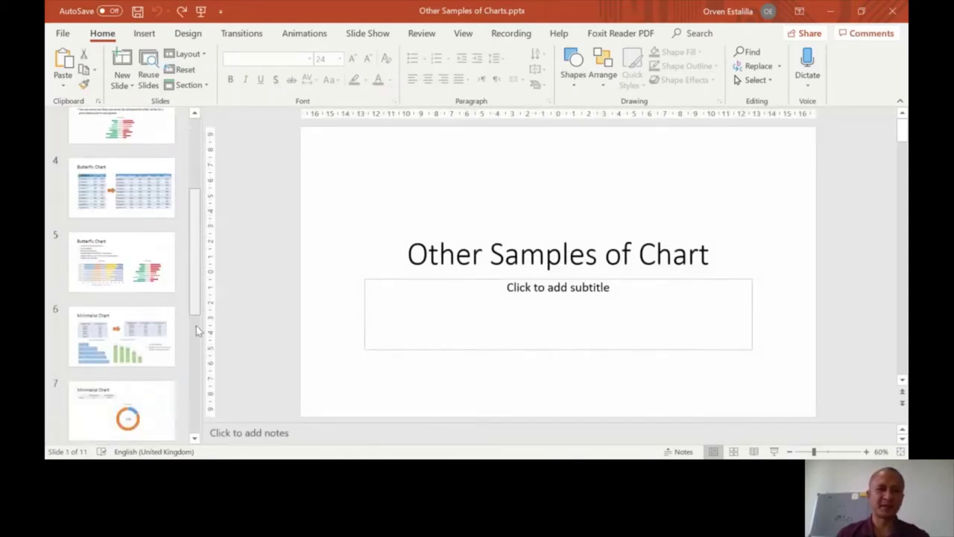
pyautogui.click(127, 243)
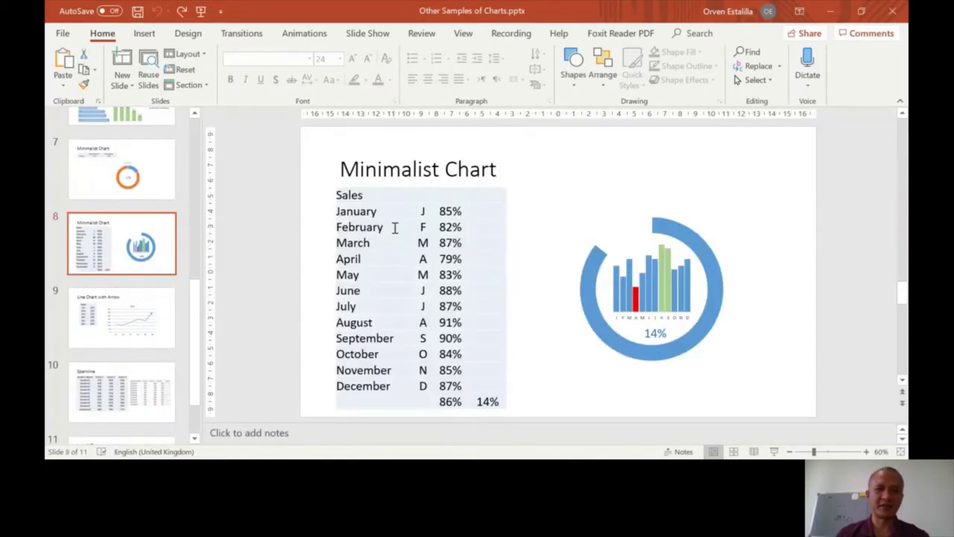
pyautogui.moveTo(350, 195); pyautogui.dragTo(503, 401)
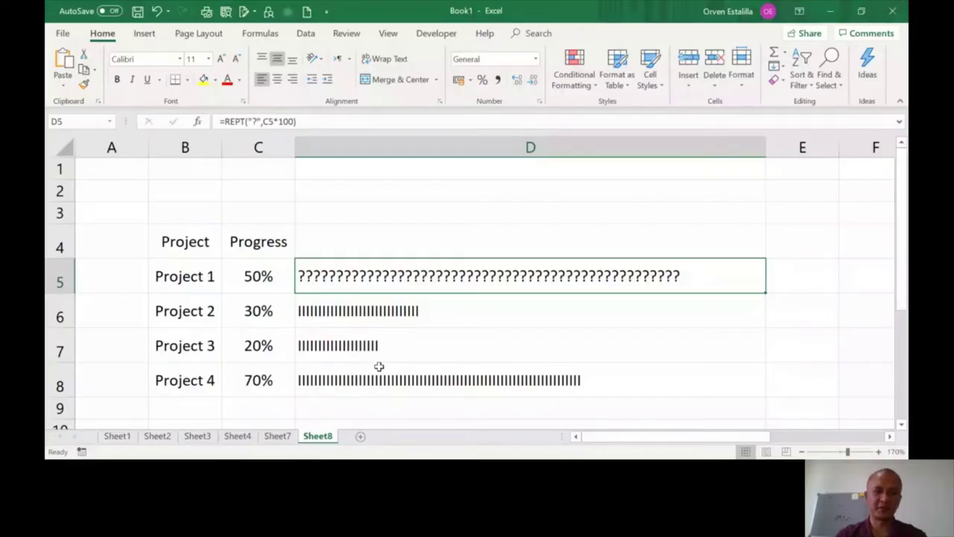
# Add a new sheet, Sheet9, and paste the copied sales table at cell A1.
pyautogui.click(362, 438)
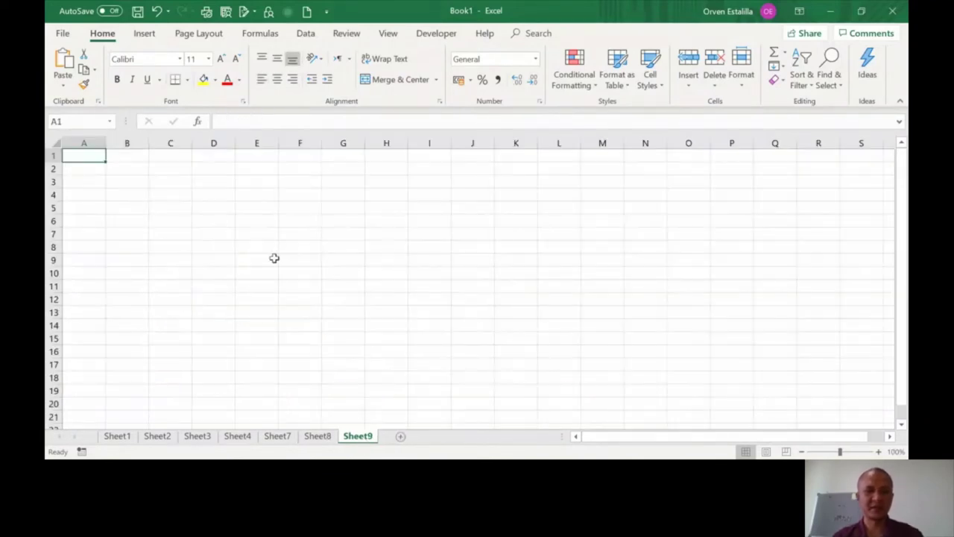
pyautogui.rightClick(89, 157)
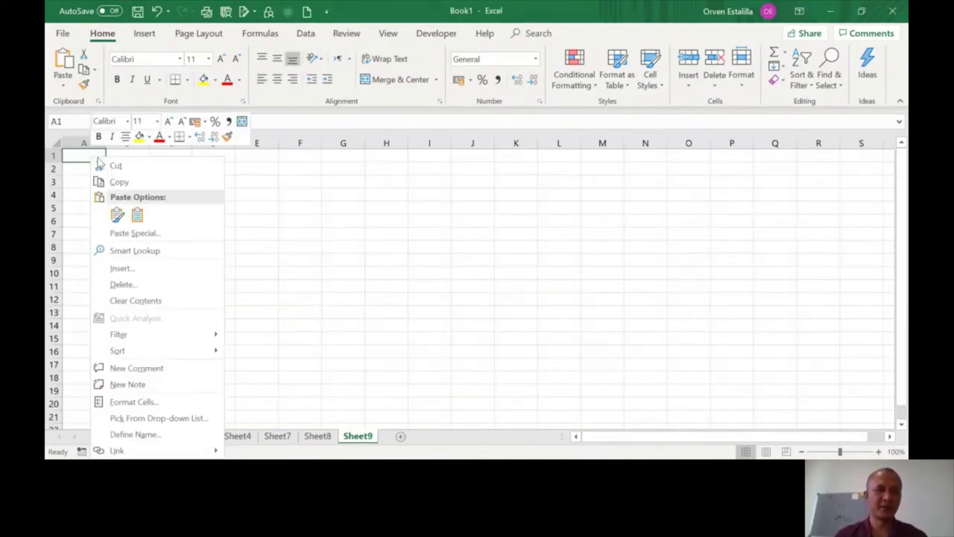
pyautogui.click(138, 210)
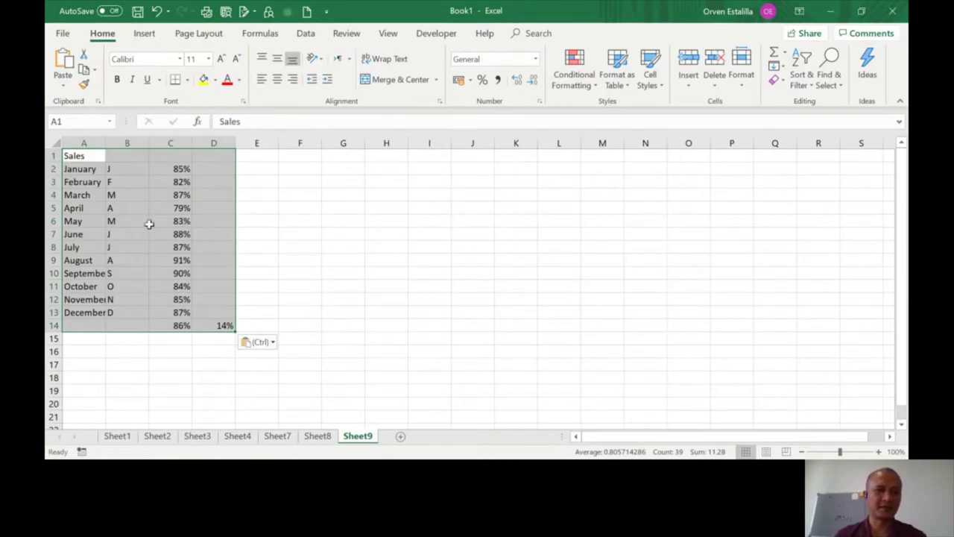
pyautogui.click(278, 204)
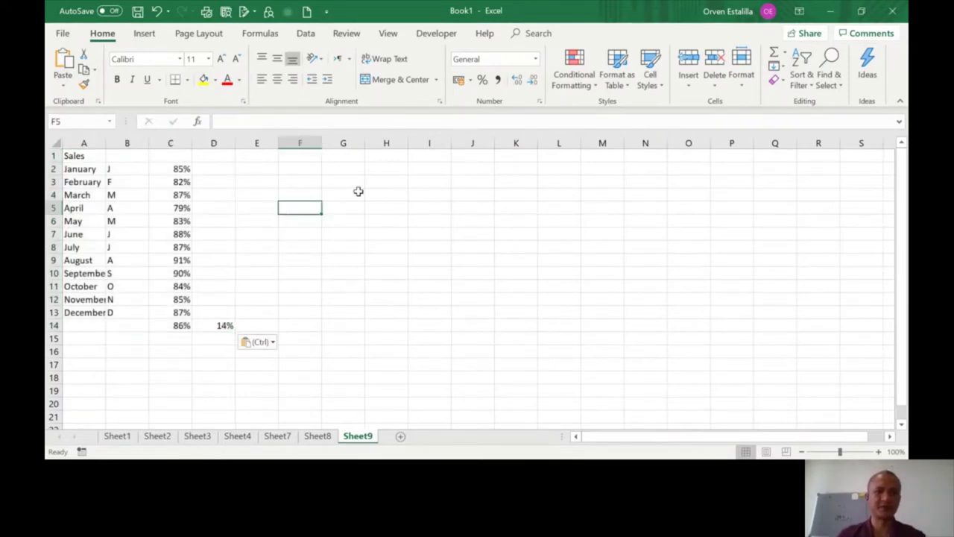
# Chart the month letters and percentages in B2:C13 as a Clustered Column chart.
pyautogui.doubleClick(129, 167)
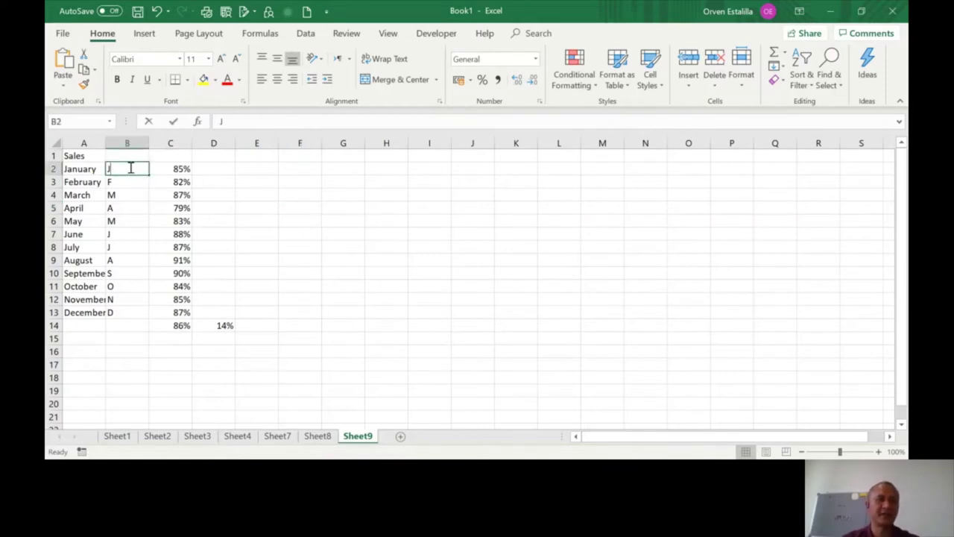
pyautogui.click(197, 168)
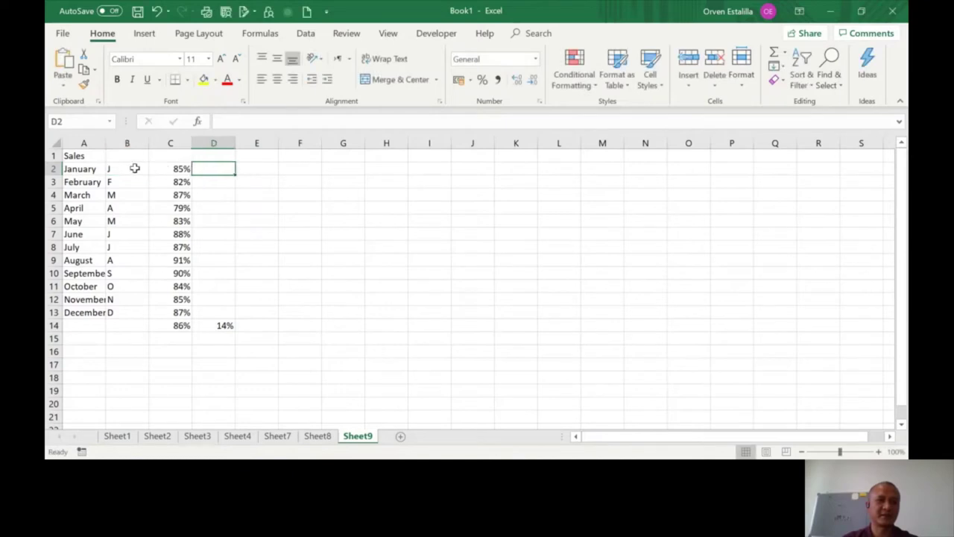
pyautogui.moveTo(135, 168)
pyautogui.mouseDown()
pyautogui.moveTo(186, 210)
pyautogui.moveTo(184, 312)
pyautogui.mouseUp()
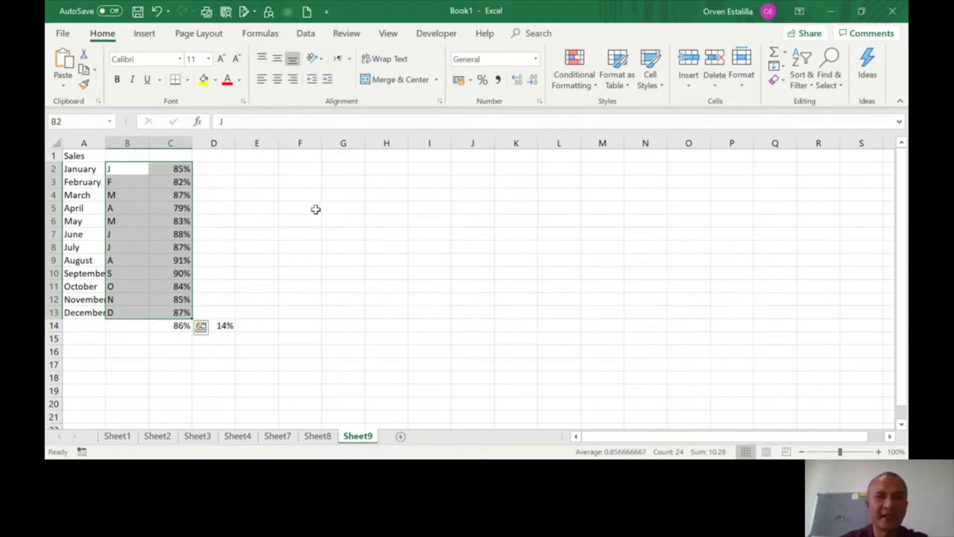
pyautogui.click(149, 35)
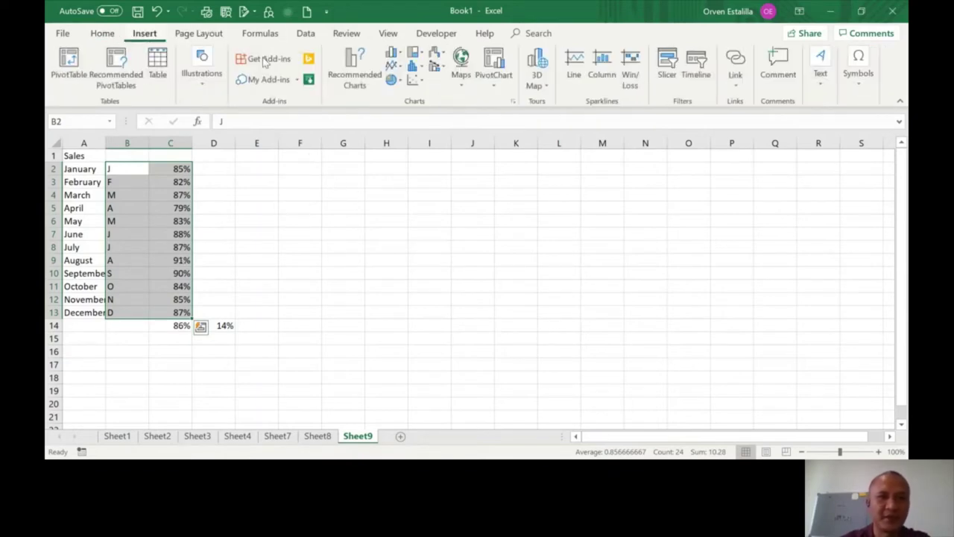
pyautogui.click(395, 55)
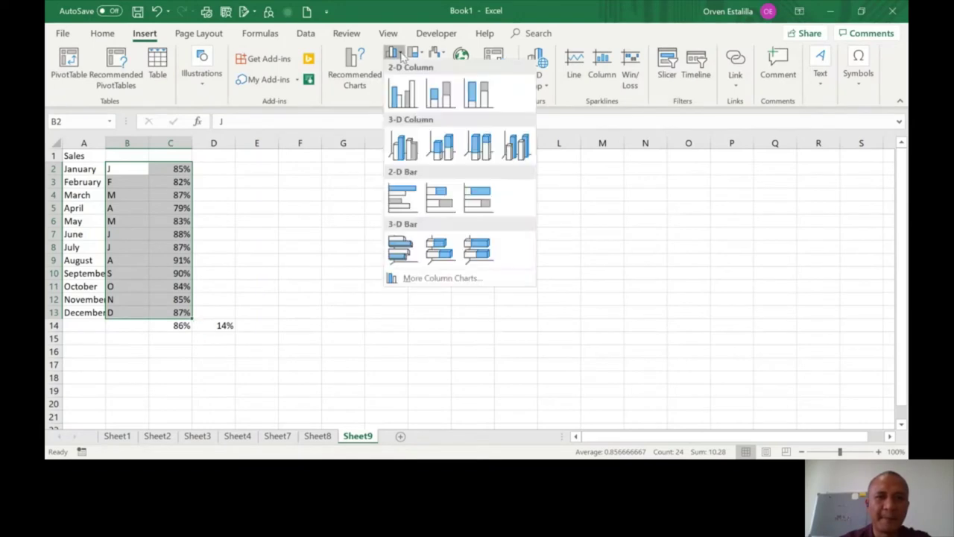
pyautogui.click(403, 97)
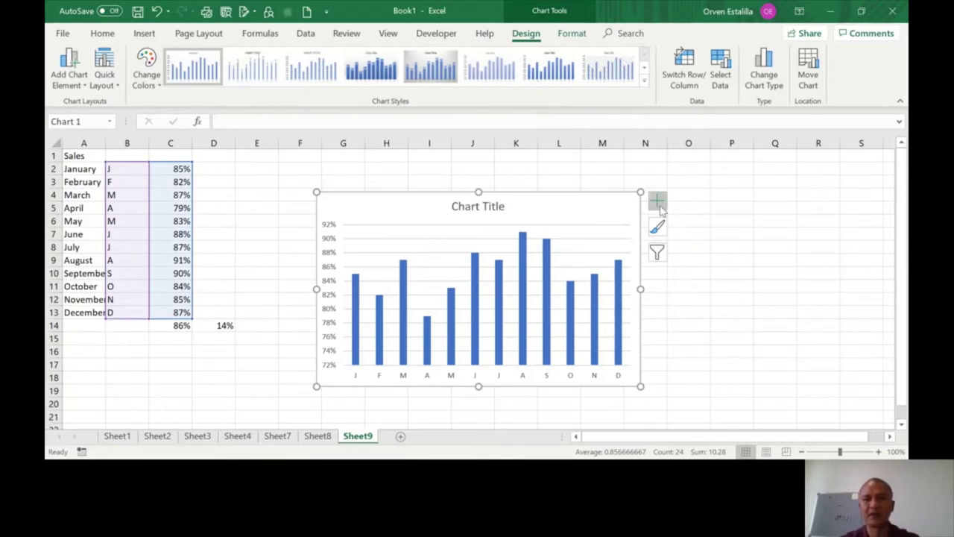
# Turn off the chart title, gridlines and Primary Vertical axis in Chart Elements.
pyautogui.click(658, 202)
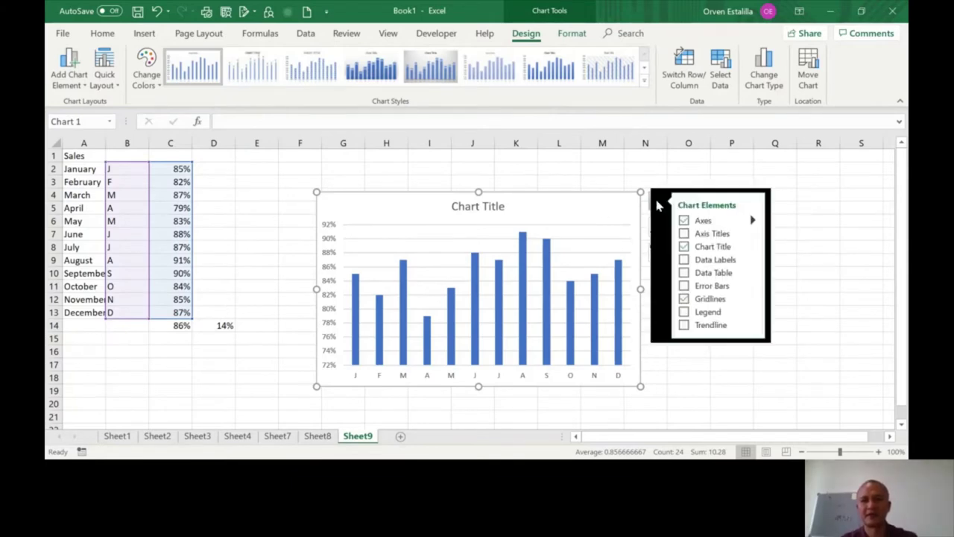
pyautogui.click(686, 221)
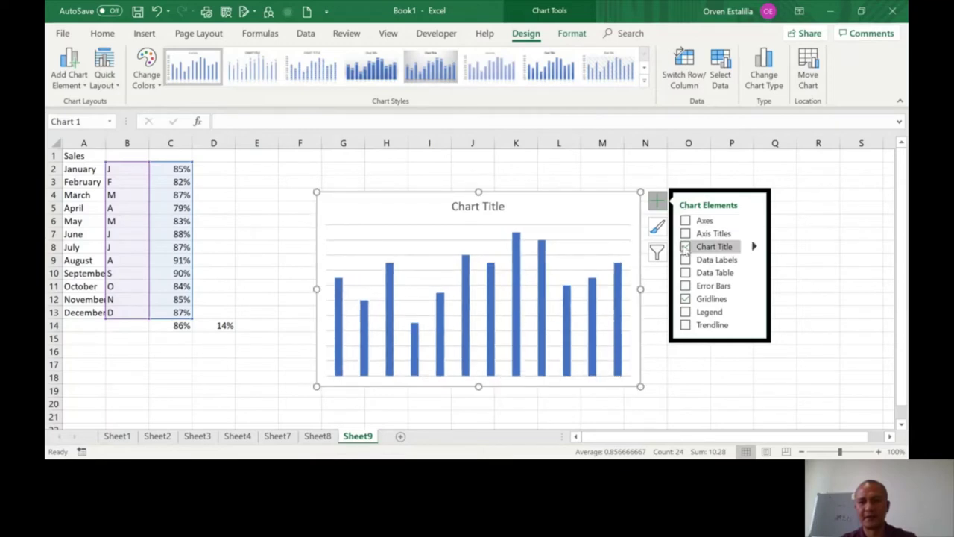
pyautogui.click(686, 246)
pyautogui.click(686, 298)
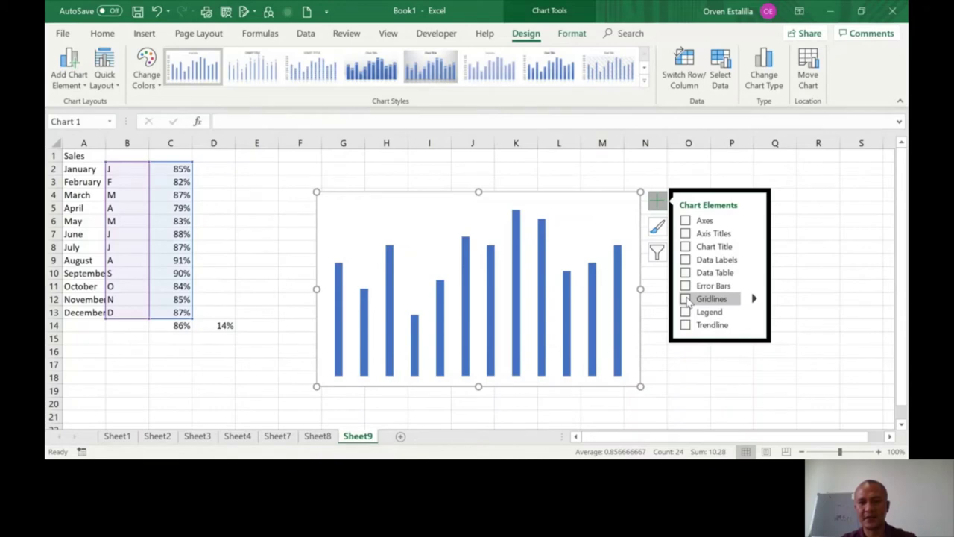
pyautogui.click(753, 222)
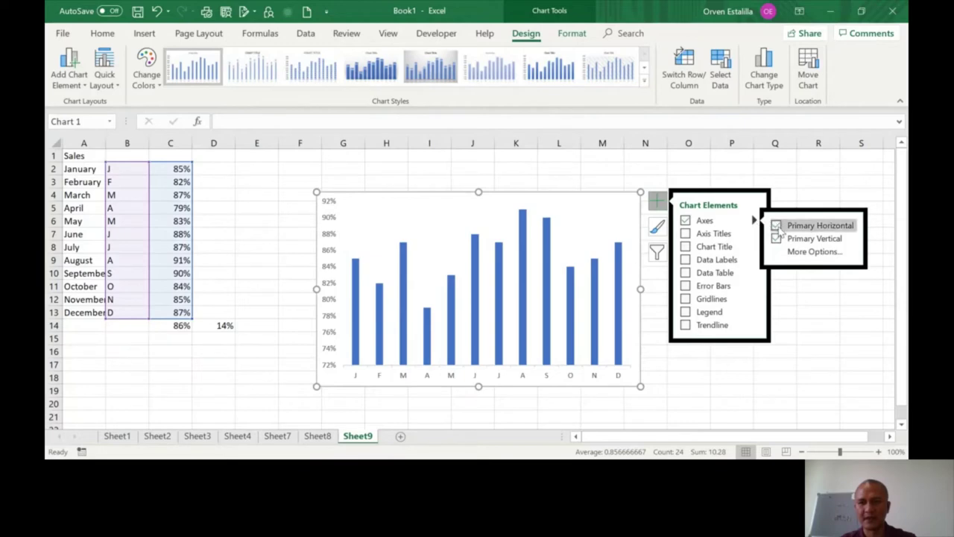
pyautogui.click(777, 238)
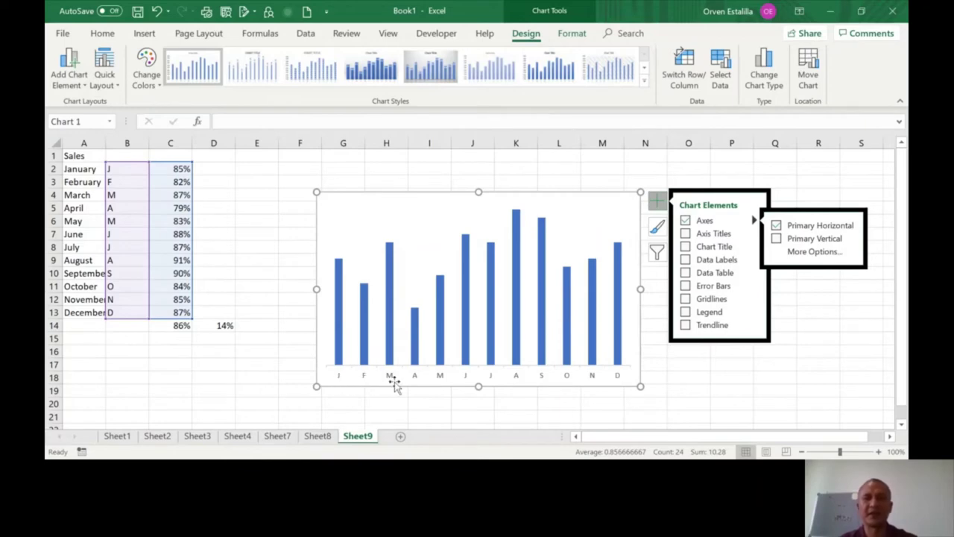
# Fill the April and May bars red.
pyautogui.click(638, 166)
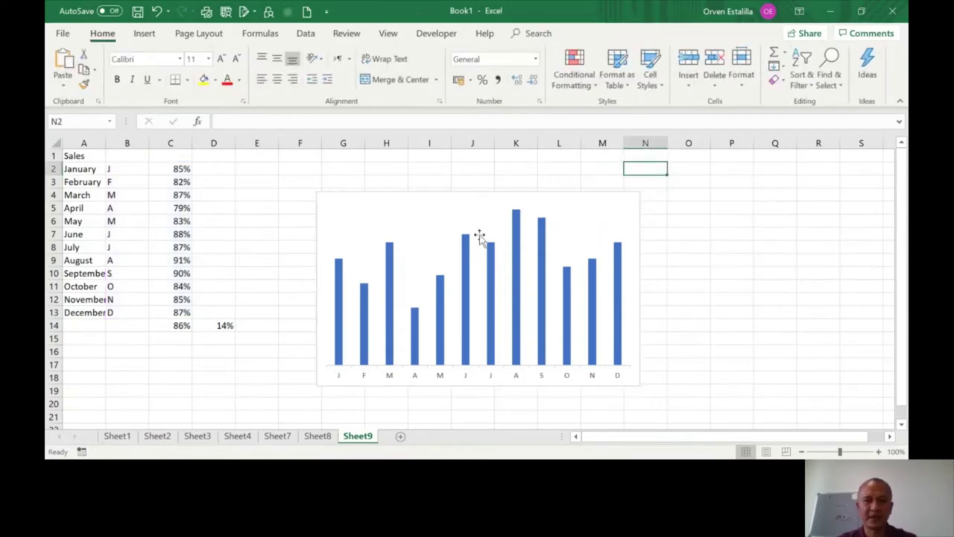
pyautogui.click(416, 337)
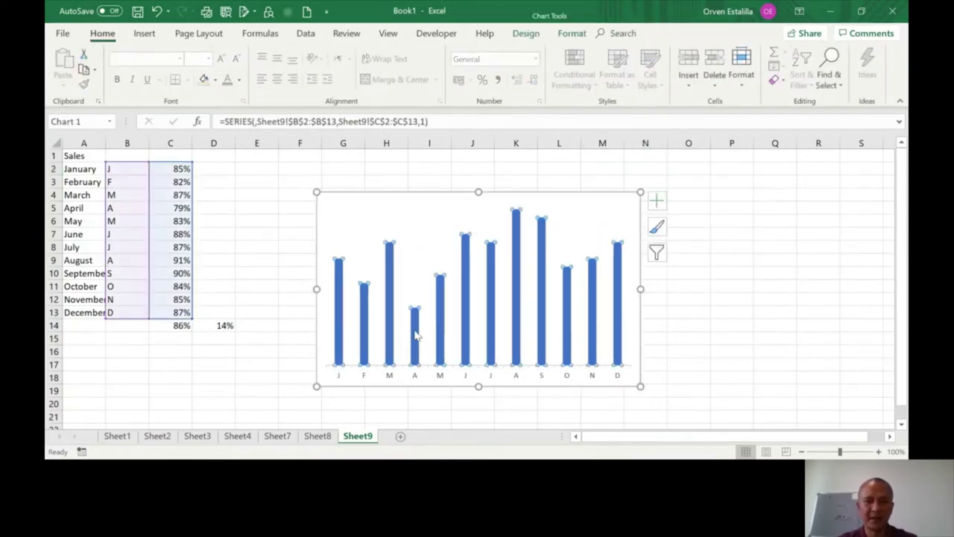
pyautogui.doubleClick(416, 336)
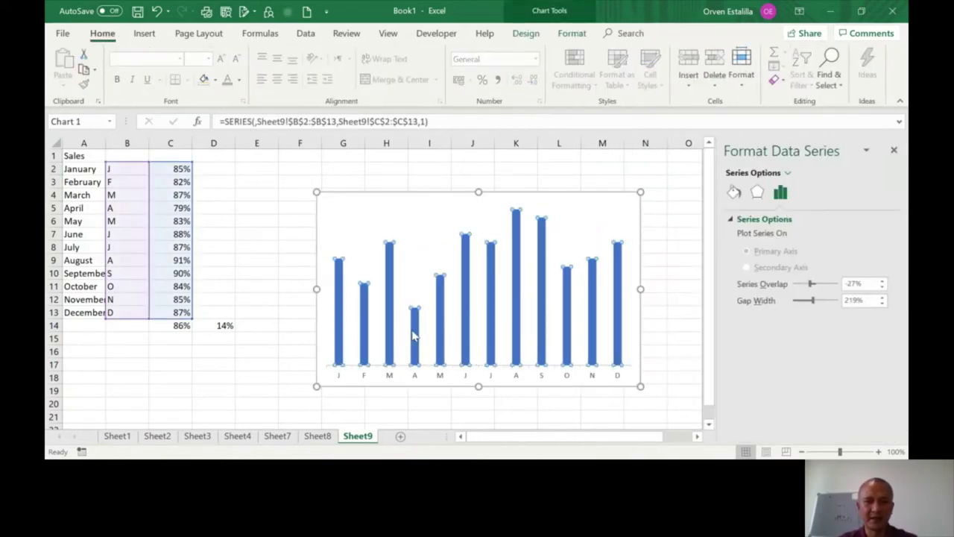
pyautogui.click(416, 336)
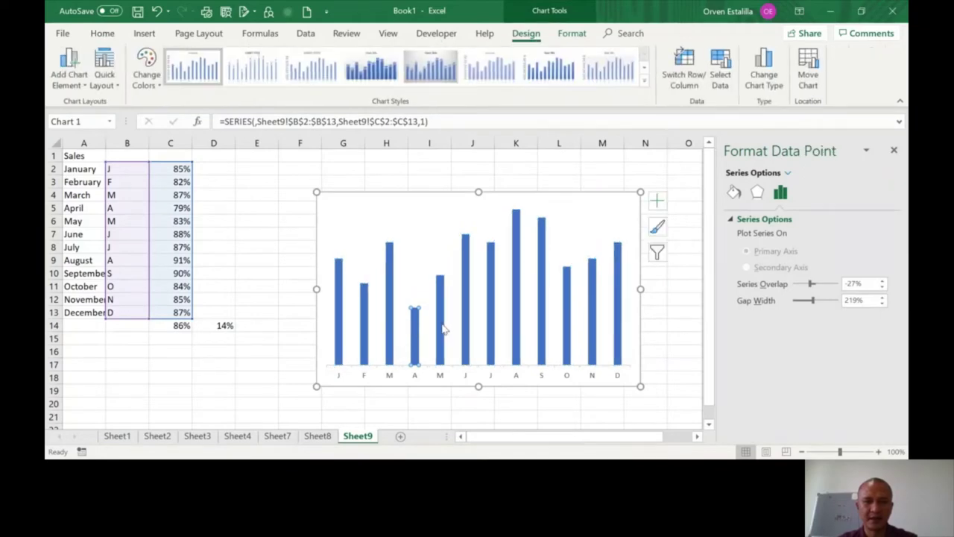
pyautogui.press('Escape')
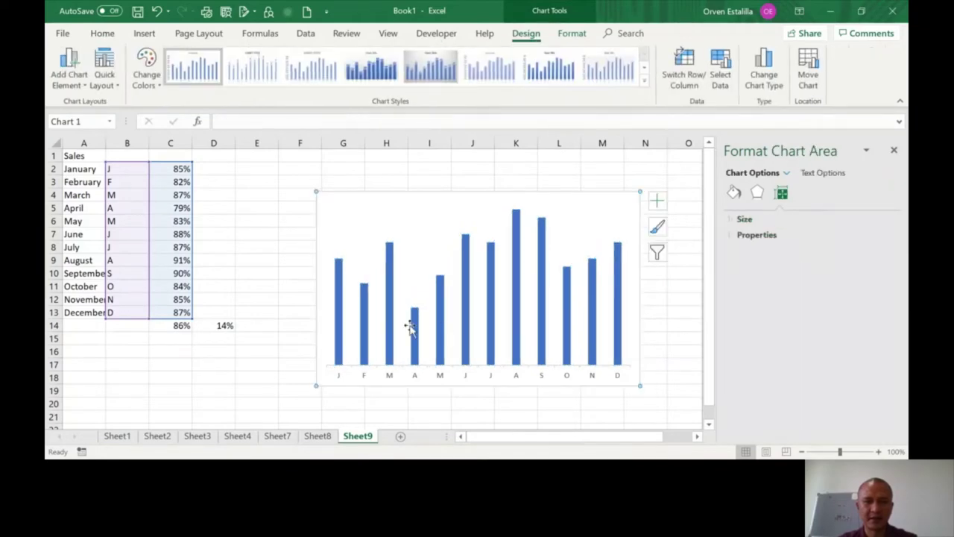
pyautogui.click(416, 332)
pyautogui.click(416, 333)
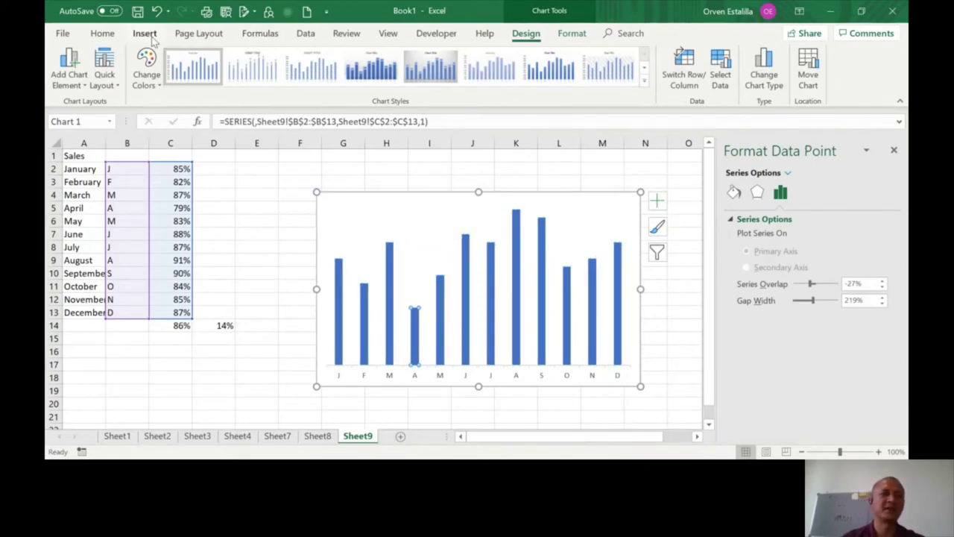
pyautogui.click(571, 34)
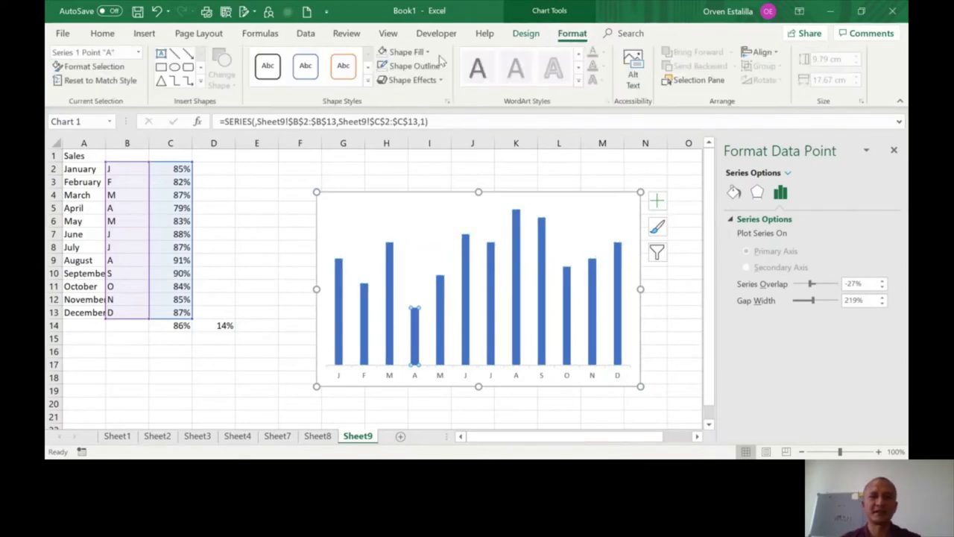
pyautogui.click(410, 52)
pyautogui.press('Escape')
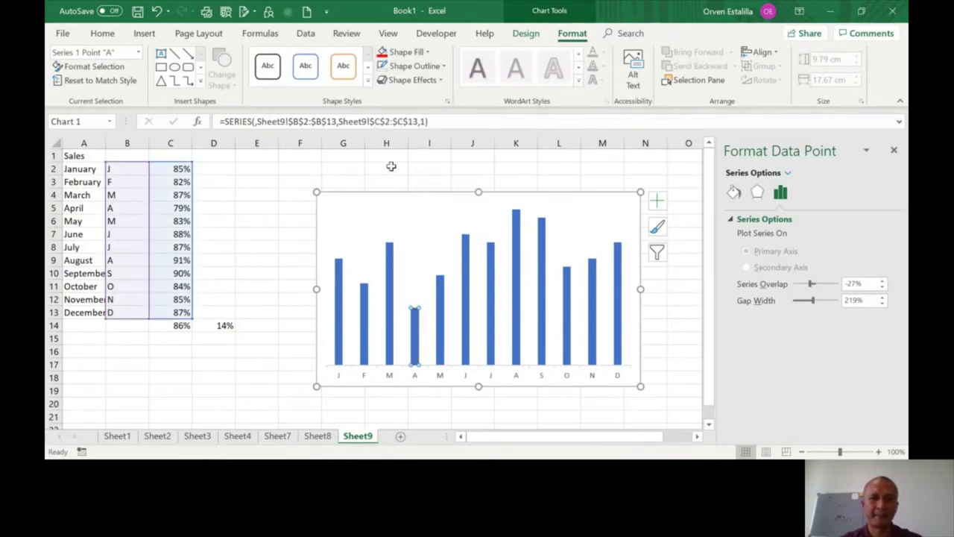
pyautogui.click(440, 275)
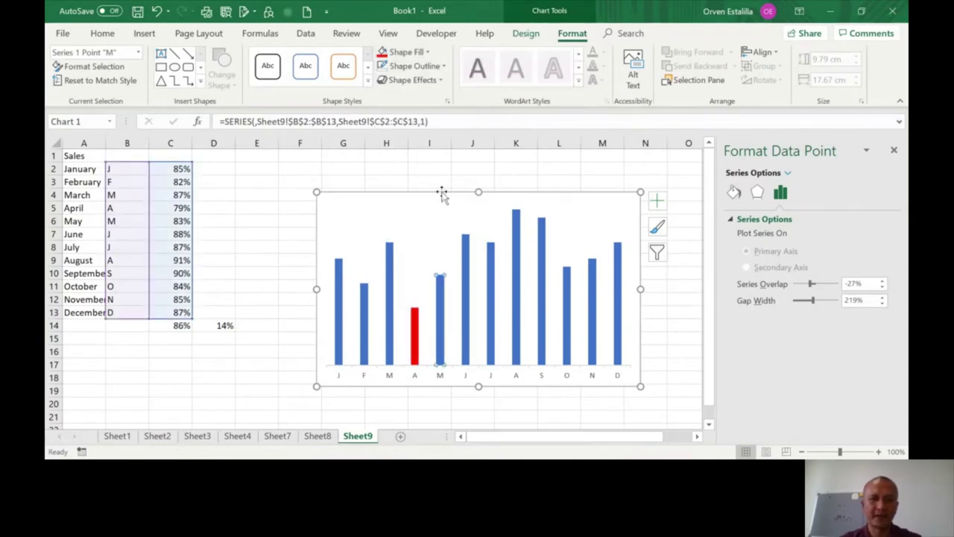
pyautogui.click(408, 51)
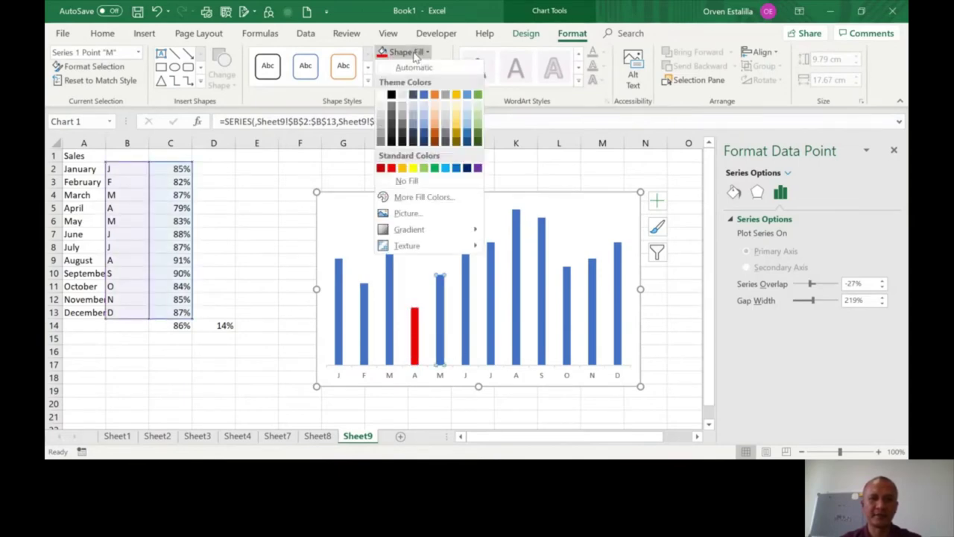
pyautogui.click(391, 167)
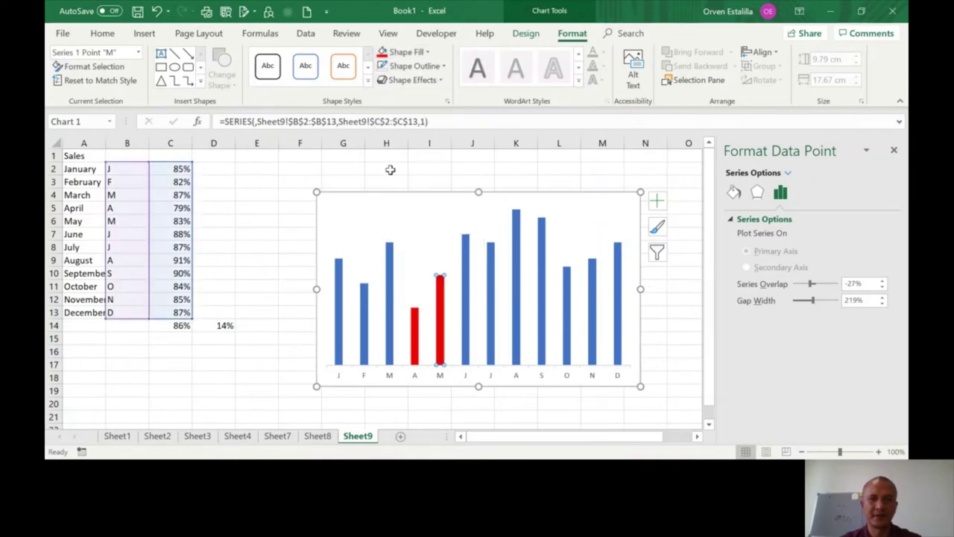
# Fill the August and September columns green.
pyautogui.click(517, 251)
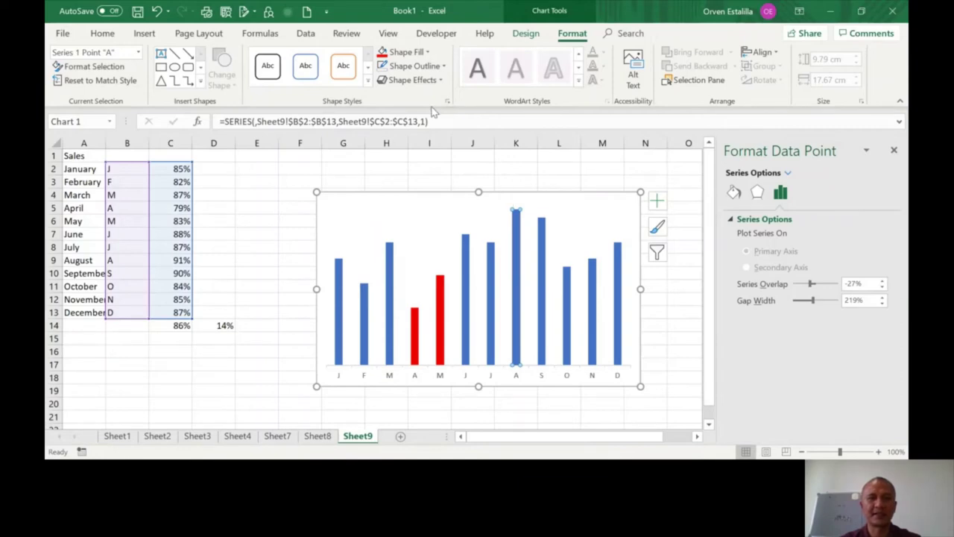
pyautogui.click(419, 52)
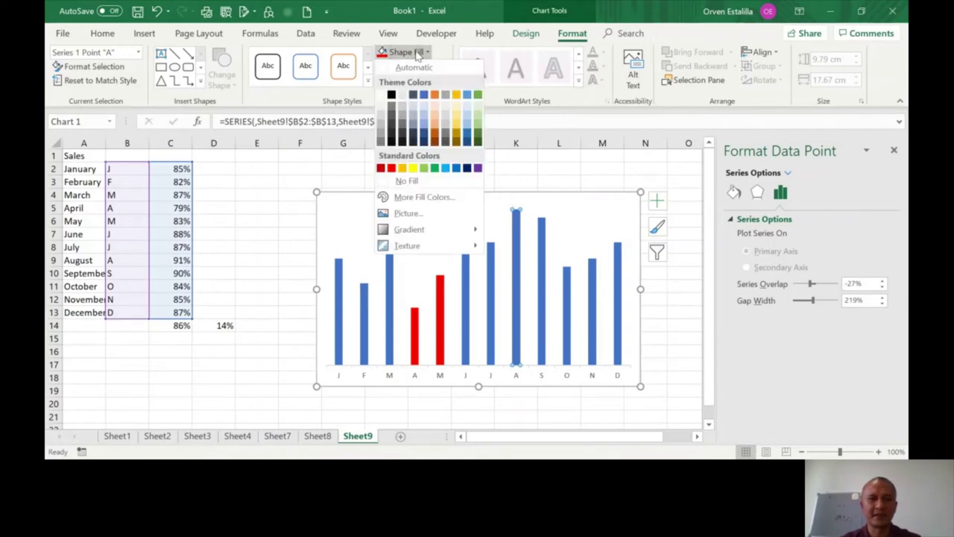
pyautogui.click(435, 170)
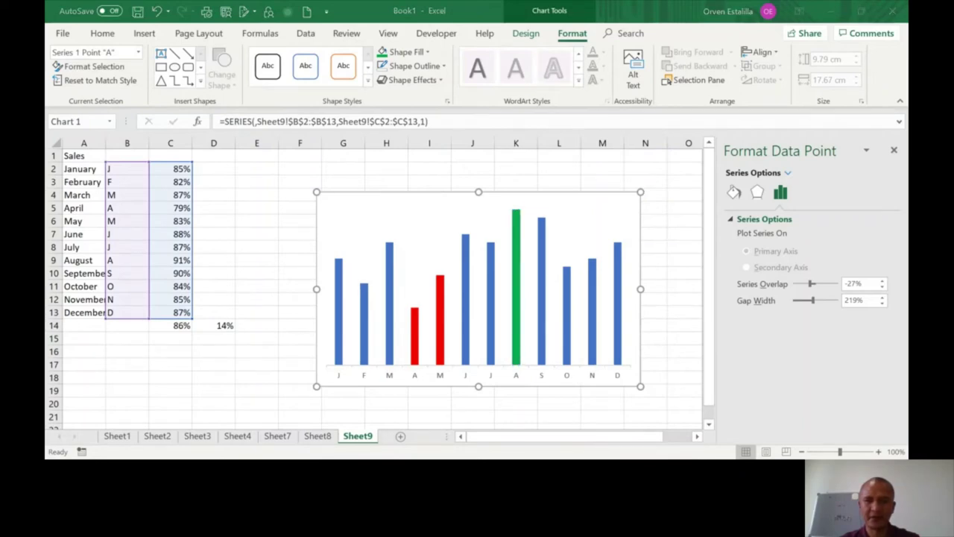
pyautogui.click(542, 230)
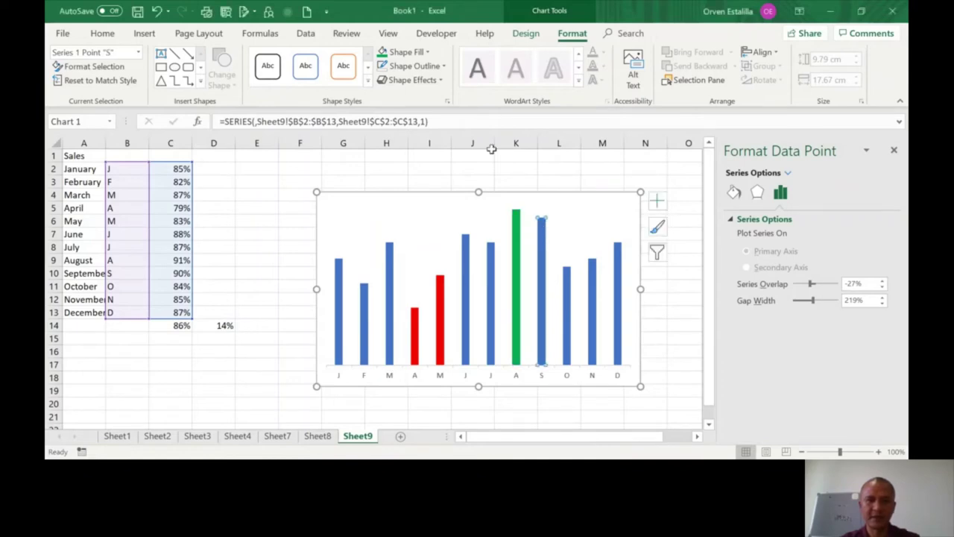
pyautogui.click(406, 52)
pyautogui.click(435, 168)
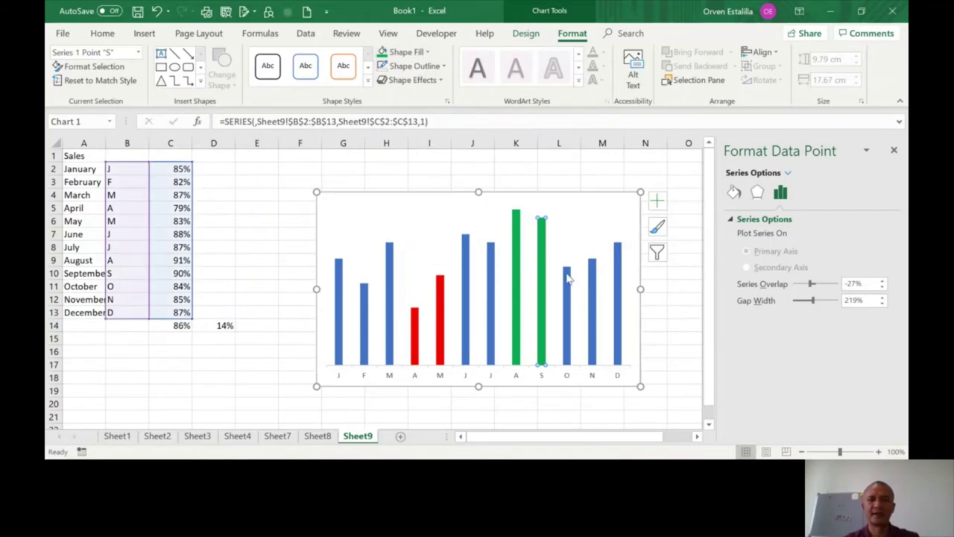
# Reduce the column series gap width from 219% to about 48%.
pyautogui.click(618, 258)
pyautogui.click(601, 198)
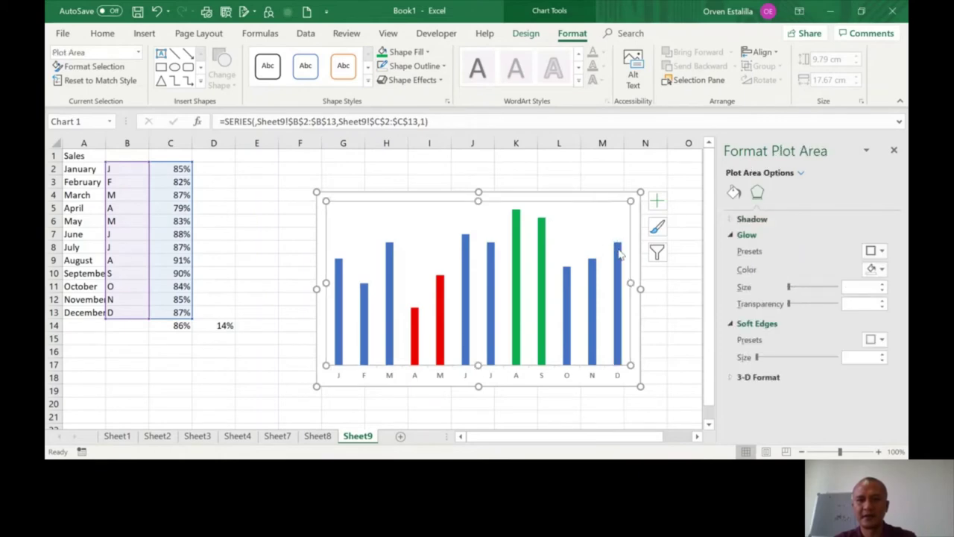
pyautogui.click(619, 258)
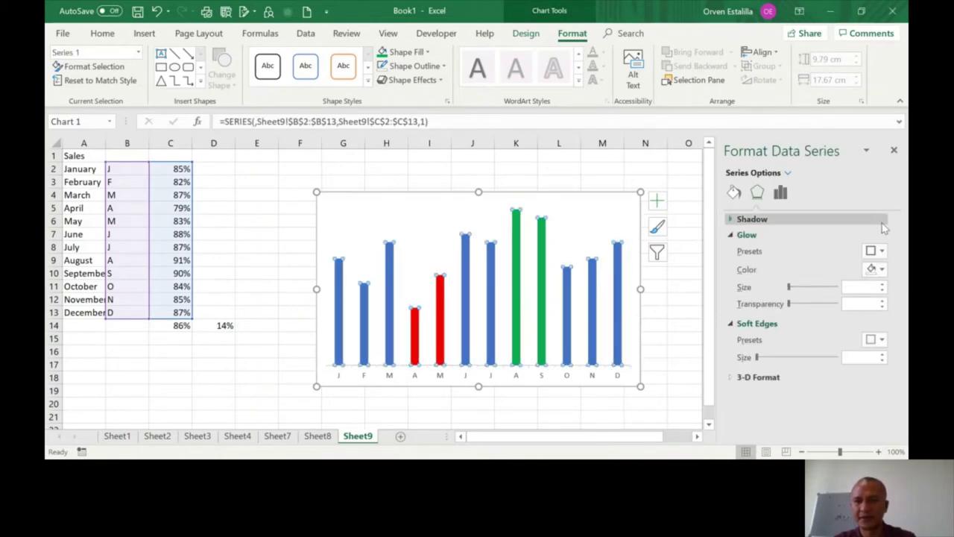
pyautogui.click(781, 192)
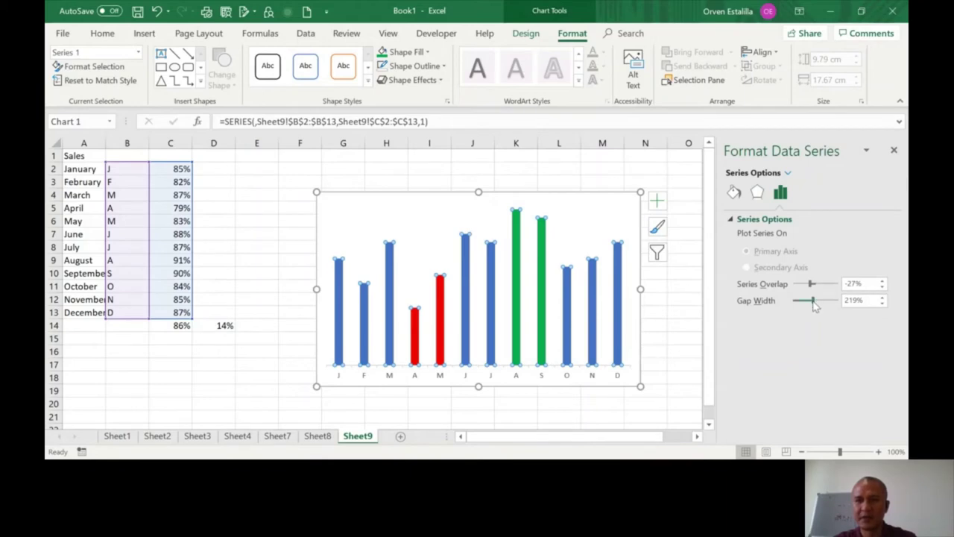
pyautogui.moveTo(813, 302); pyautogui.dragTo(797, 301)
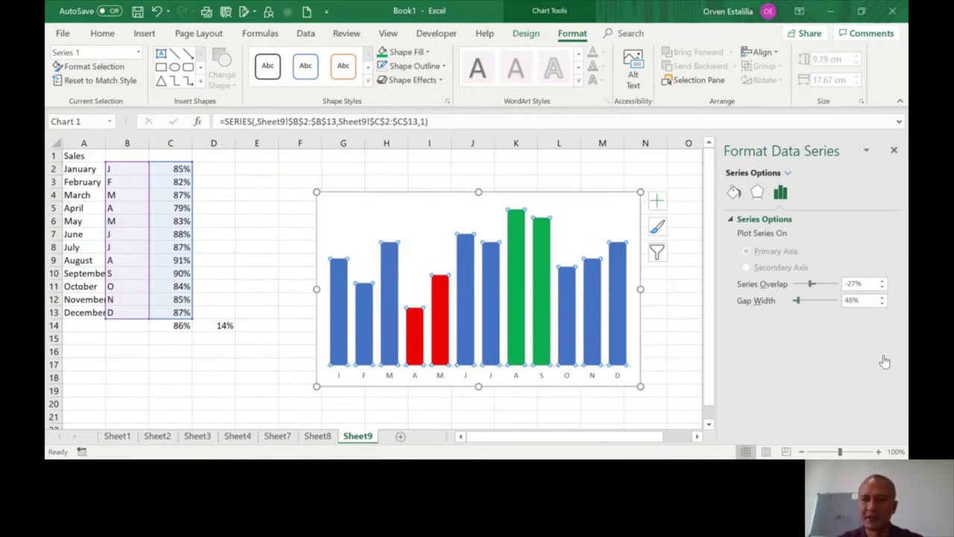
pyautogui.click(588, 213)
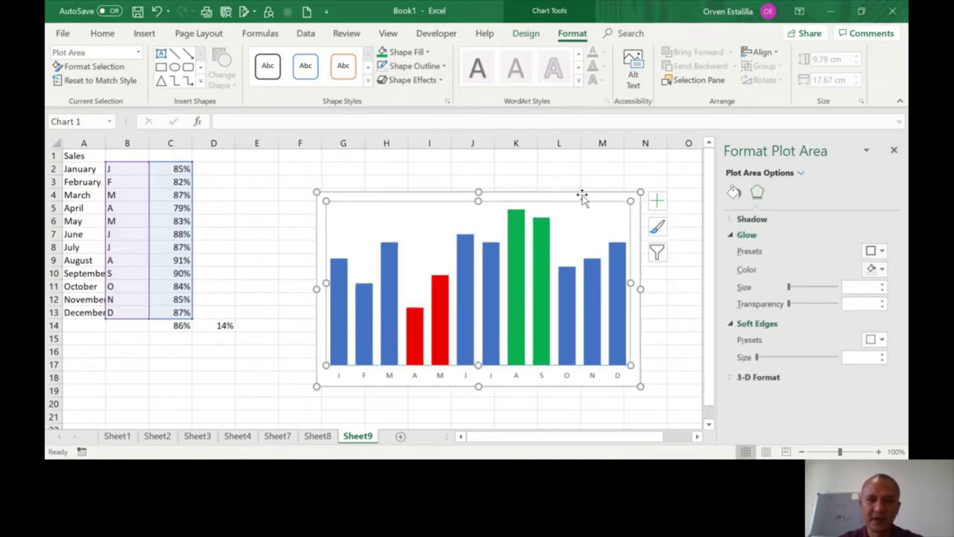
# Select cells C14:D14 holding the 86% and 14% values.
pyautogui.click(582, 197)
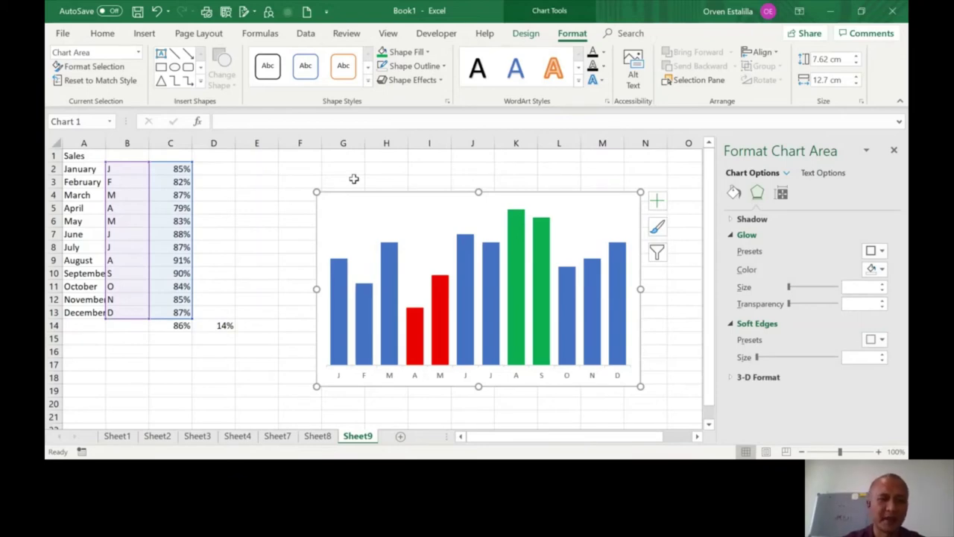
pyautogui.click(179, 325)
pyautogui.click(224, 325)
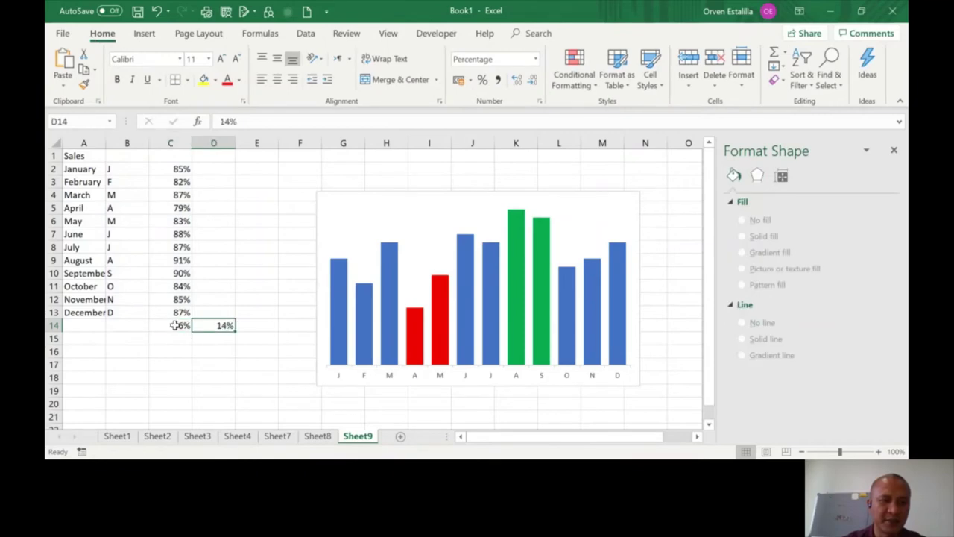
pyautogui.moveTo(176, 325); pyautogui.dragTo(220, 325)
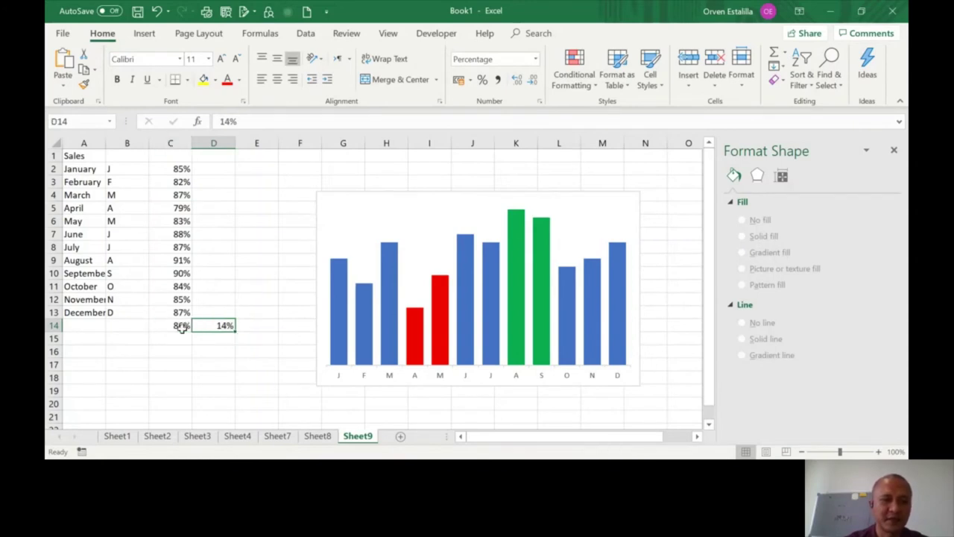
pyautogui.click(181, 326)
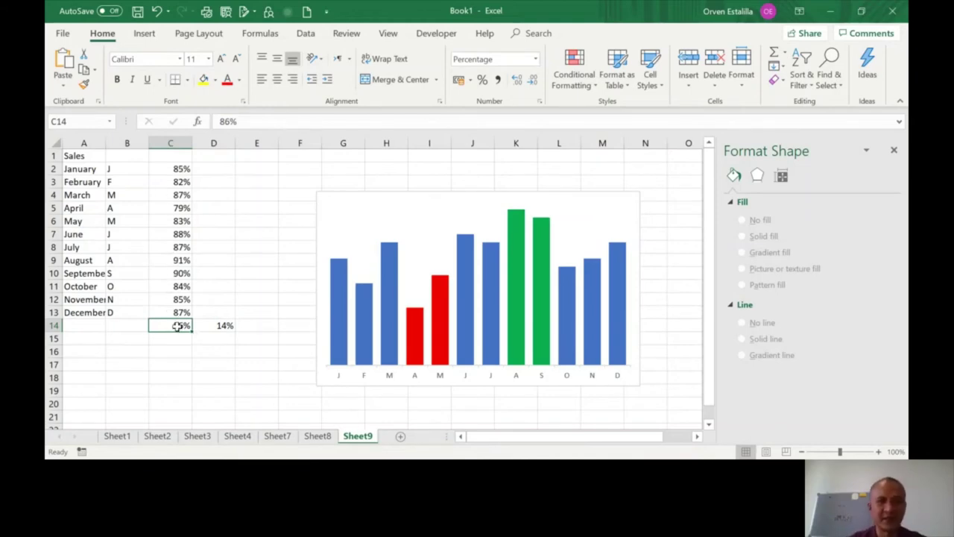
pyautogui.click(216, 330)
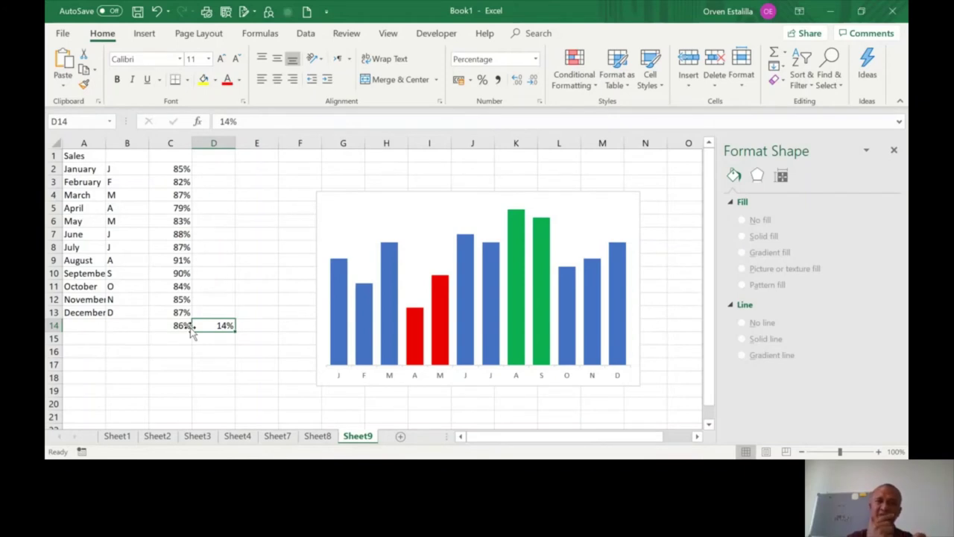
pyautogui.moveTo(170, 325); pyautogui.dragTo(200, 326)
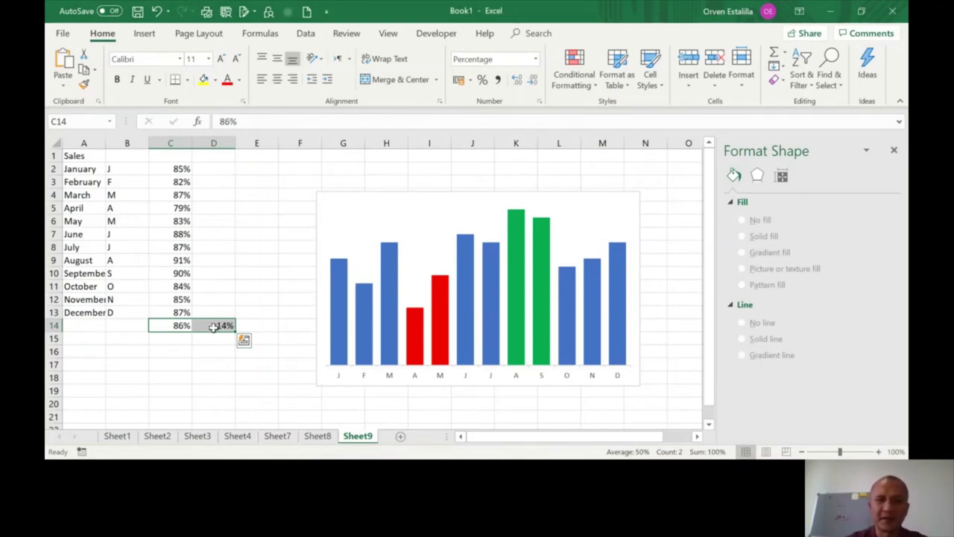
# Insert a Doughnut chart of the 86% and 14% values.
pyautogui.click(149, 36)
pyautogui.click(395, 80)
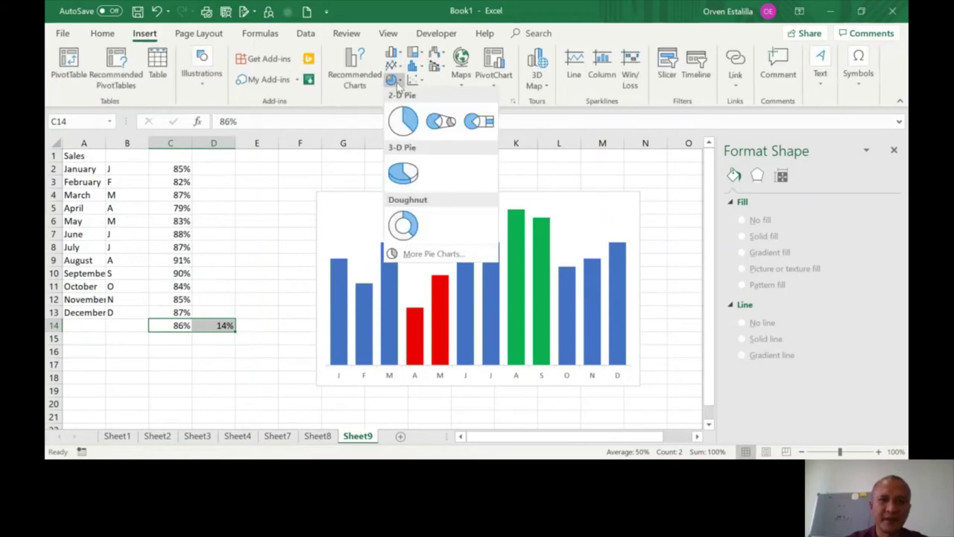
pyautogui.click(411, 225)
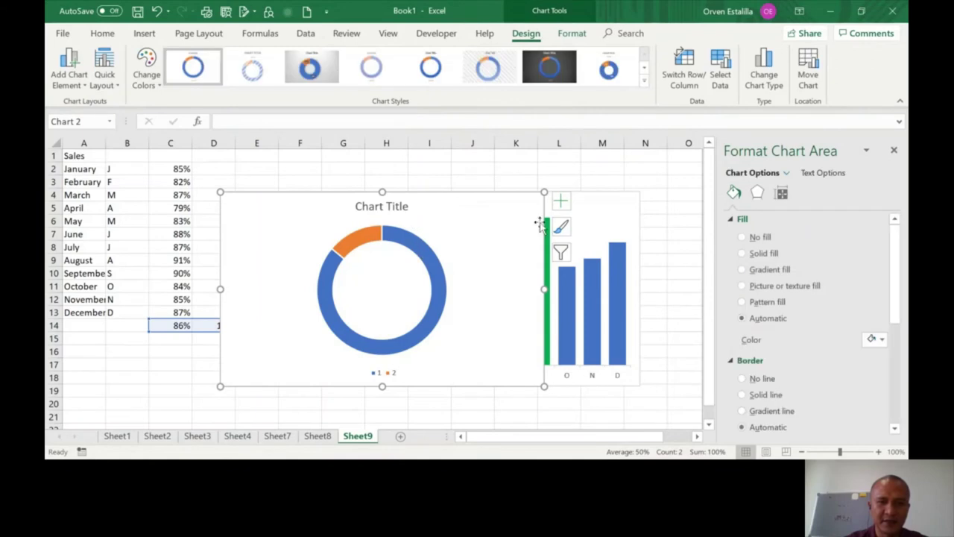
# Remove the doughnut's chart title and legend.
pyautogui.click(562, 201)
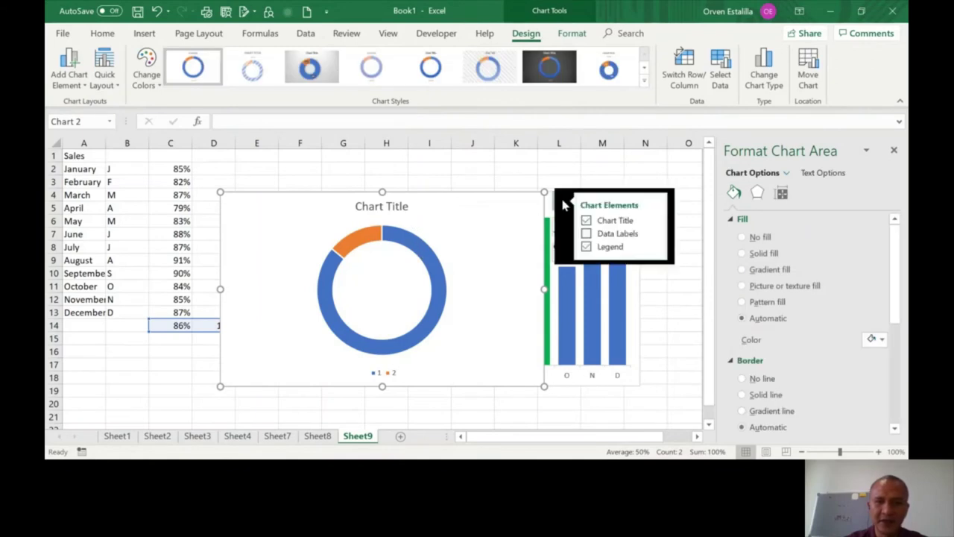
pyautogui.click(589, 220)
pyautogui.click(564, 203)
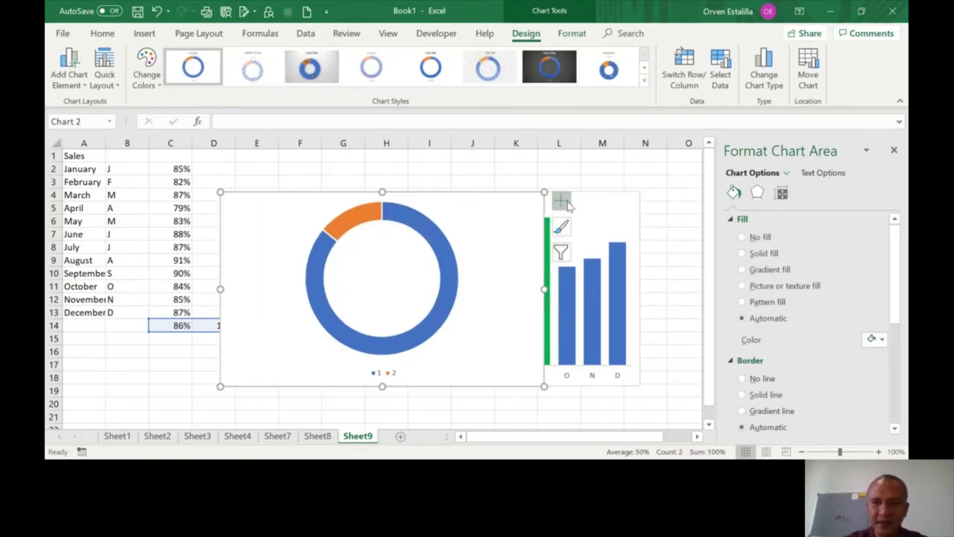
pyautogui.click(562, 201)
pyautogui.click(589, 247)
pyautogui.click(349, 222)
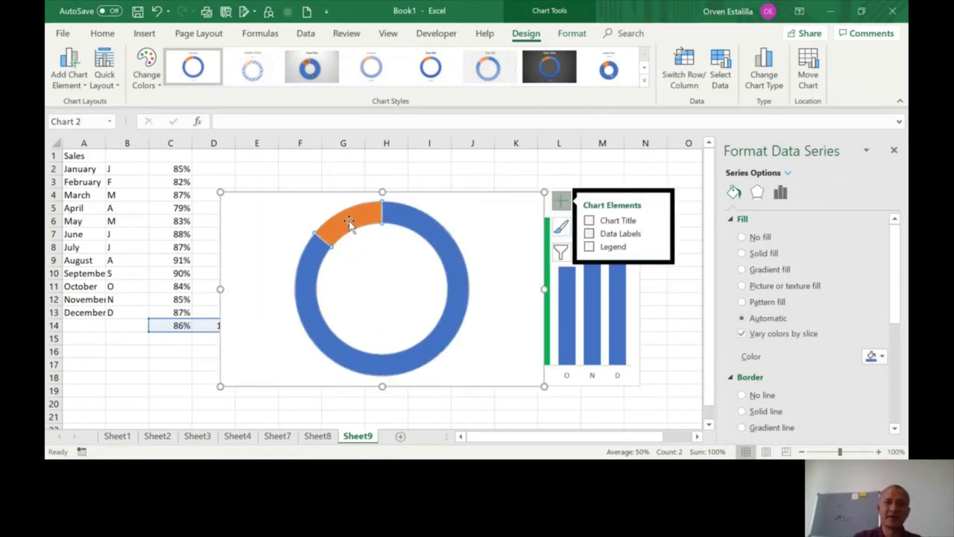
pyautogui.click(349, 223)
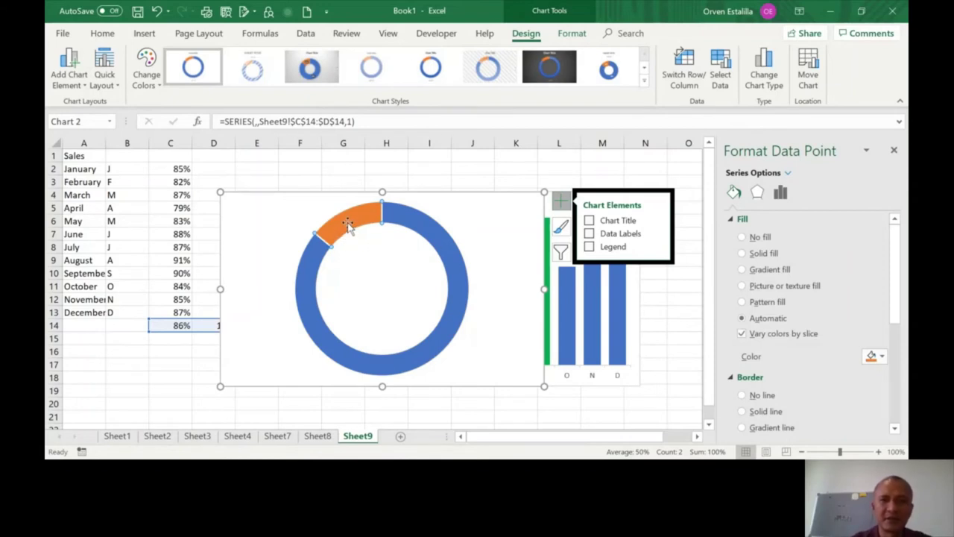
# Set the orange 14% slice to No Fill, leaving a gap in the blue ring.
pyautogui.click(572, 33)
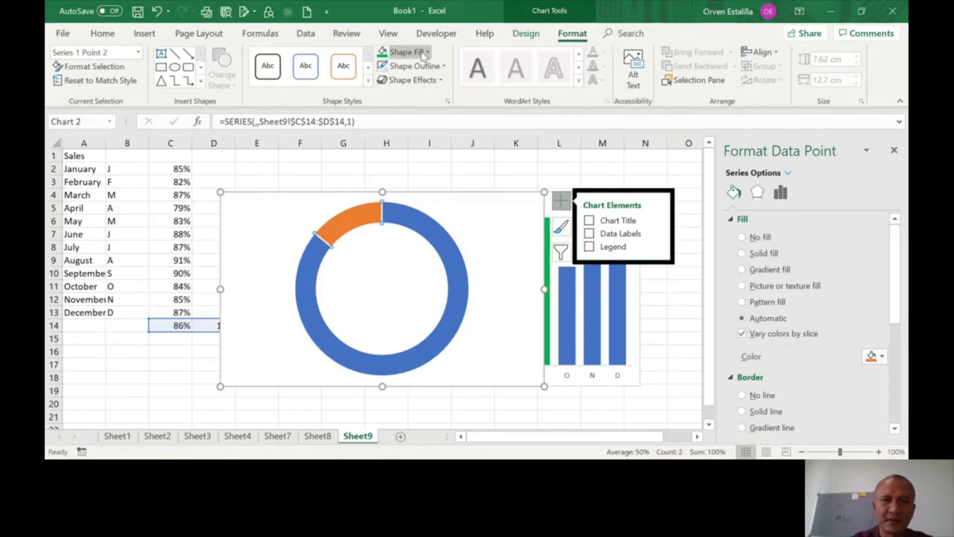
pyautogui.click(424, 53)
pyautogui.click(414, 179)
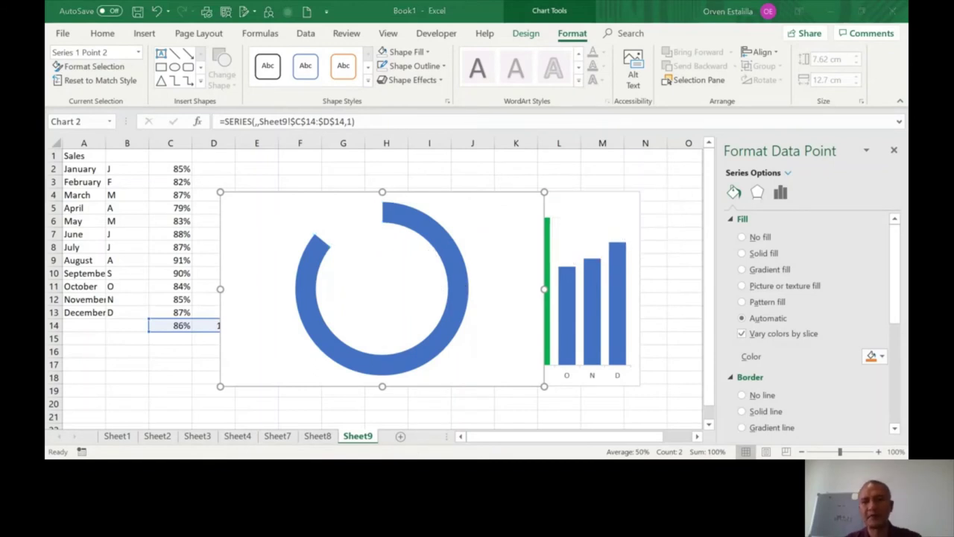
pyautogui.hotkey('alt', 'Tab')
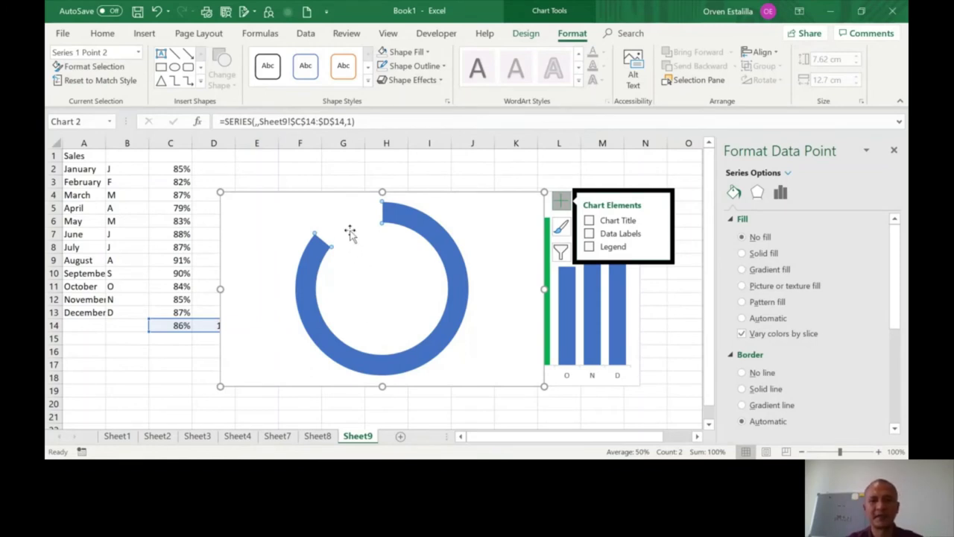
pyautogui.click(269, 205)
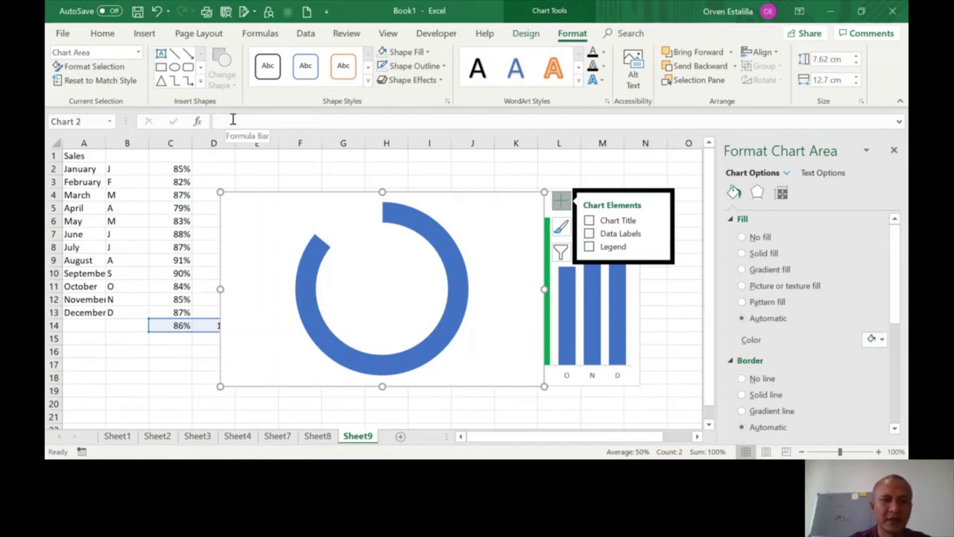
# Add a text box inside the doughnut linked to cell D14 so it shows 14%.
pyautogui.click(145, 33)
pyautogui.click(825, 88)
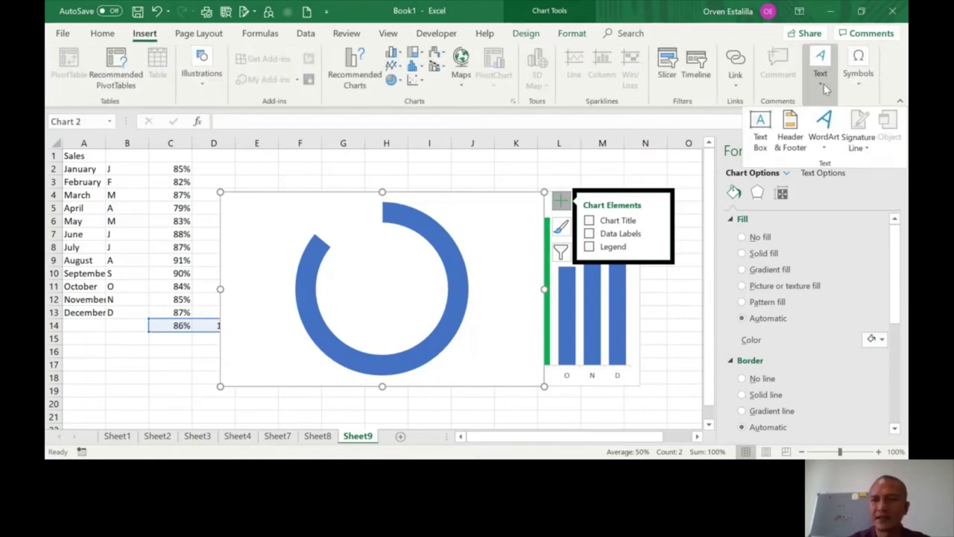
pyautogui.click(762, 138)
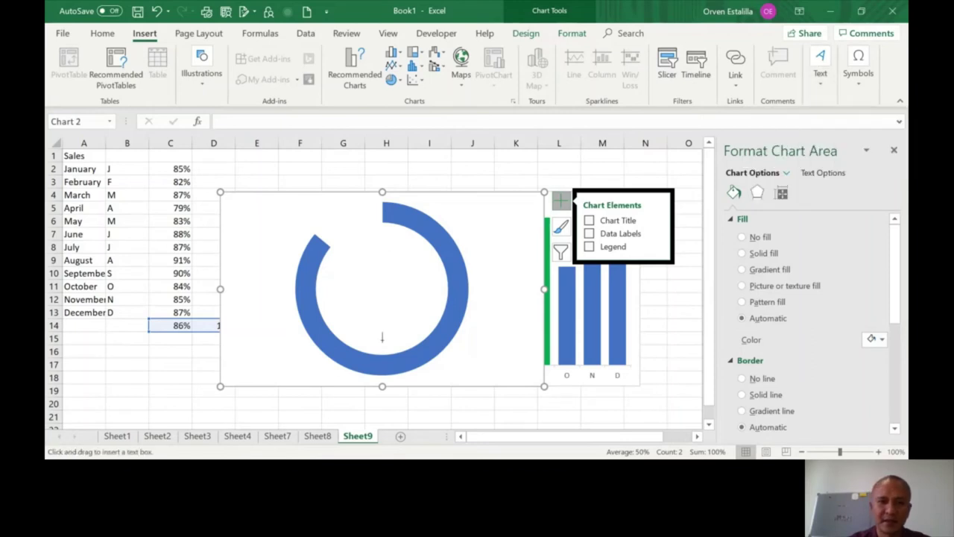
pyautogui.click(382, 332)
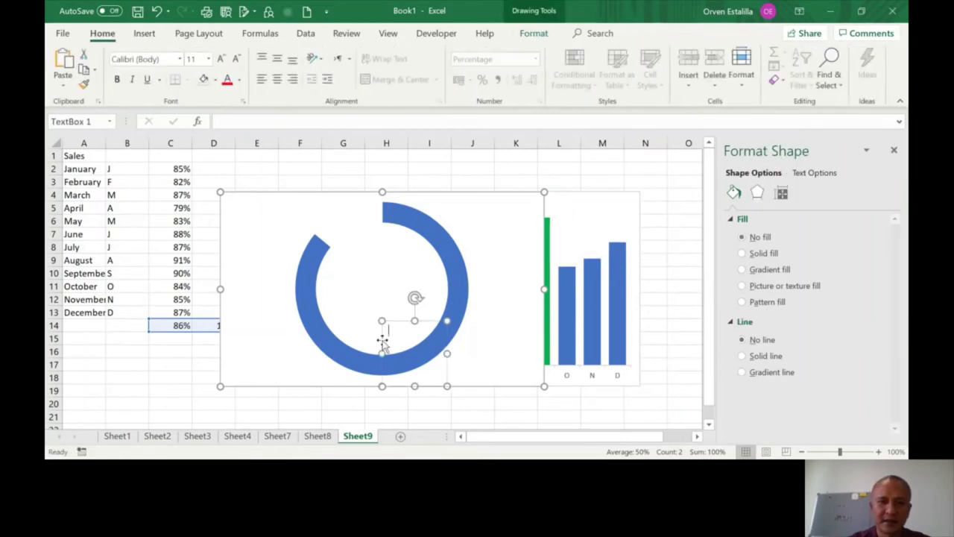
pyautogui.click(230, 121)
pyautogui.write('=')
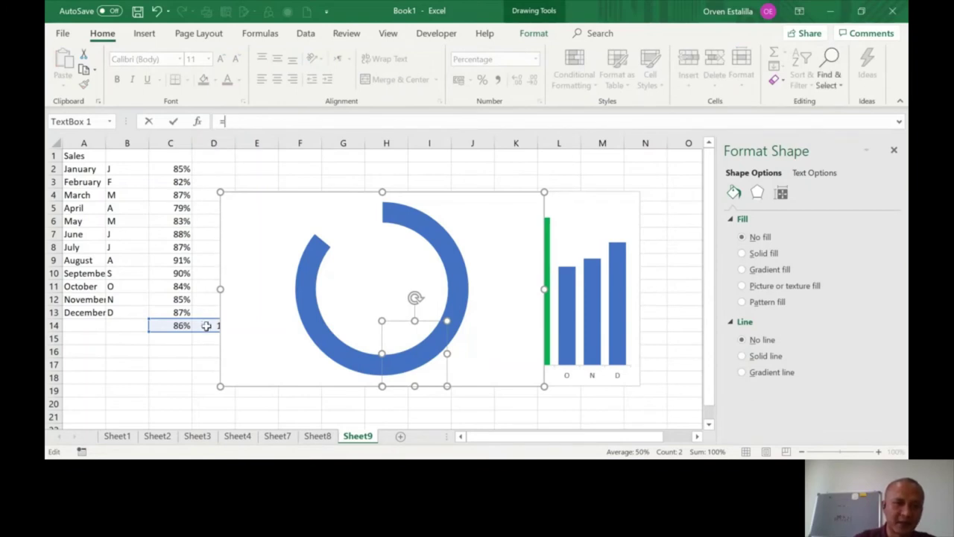
pyautogui.click(207, 326)
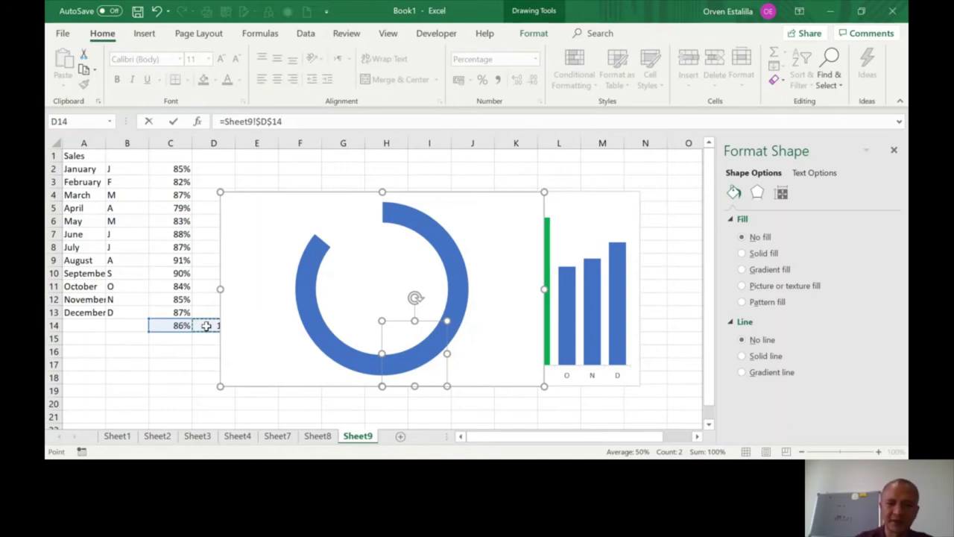
pyautogui.press('Return')
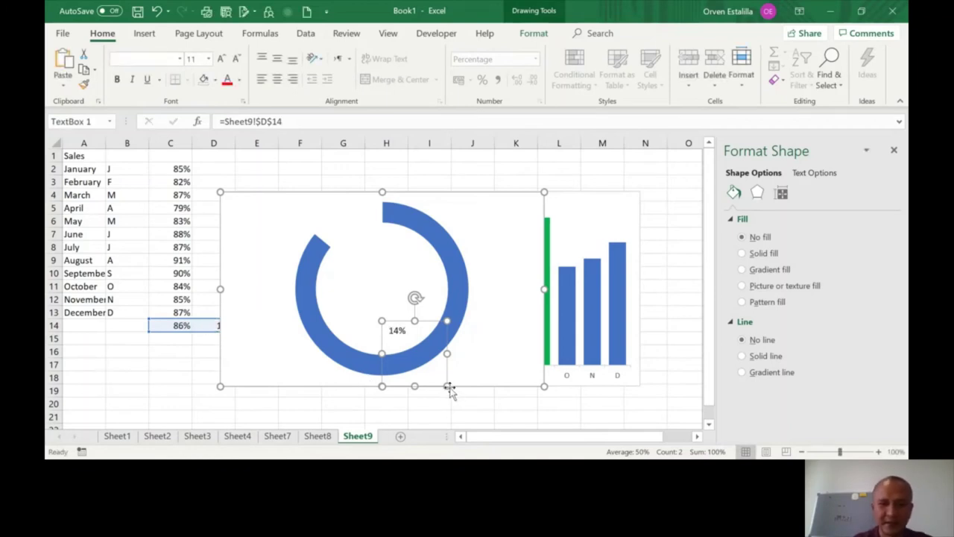
# Drag the 14% label down to sit just inside the bottom of the ring.
pyautogui.click(374, 326)
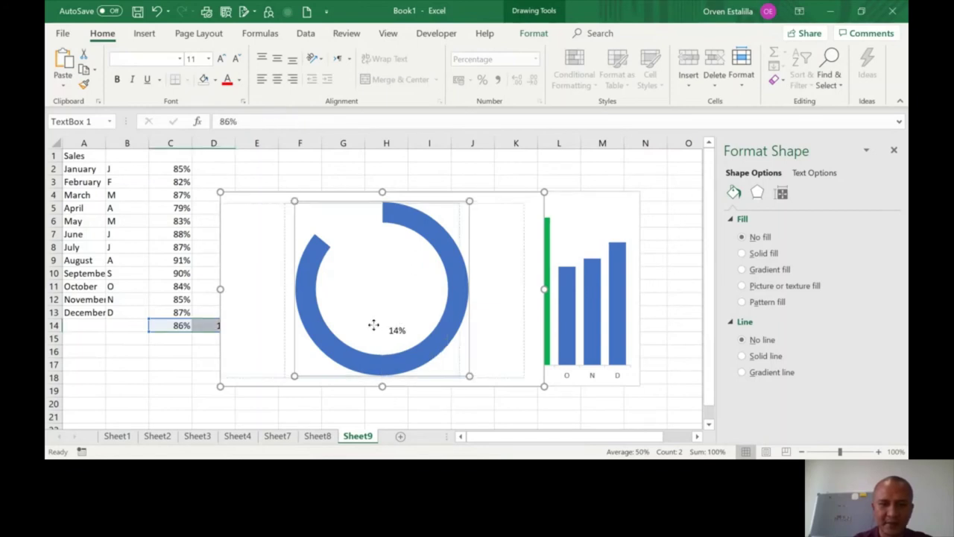
pyautogui.click(483, 333)
pyautogui.click(405, 331)
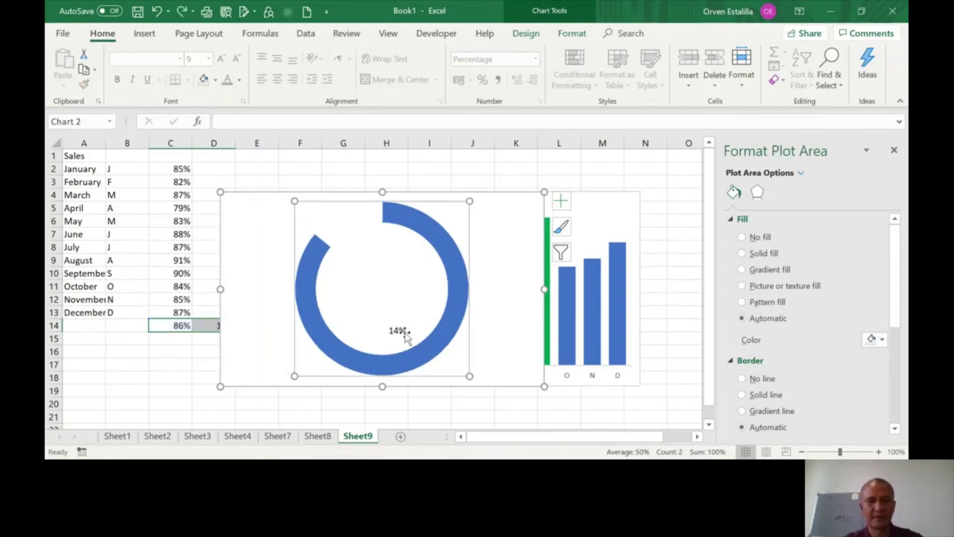
pyautogui.click(400, 332)
pyautogui.click(392, 328)
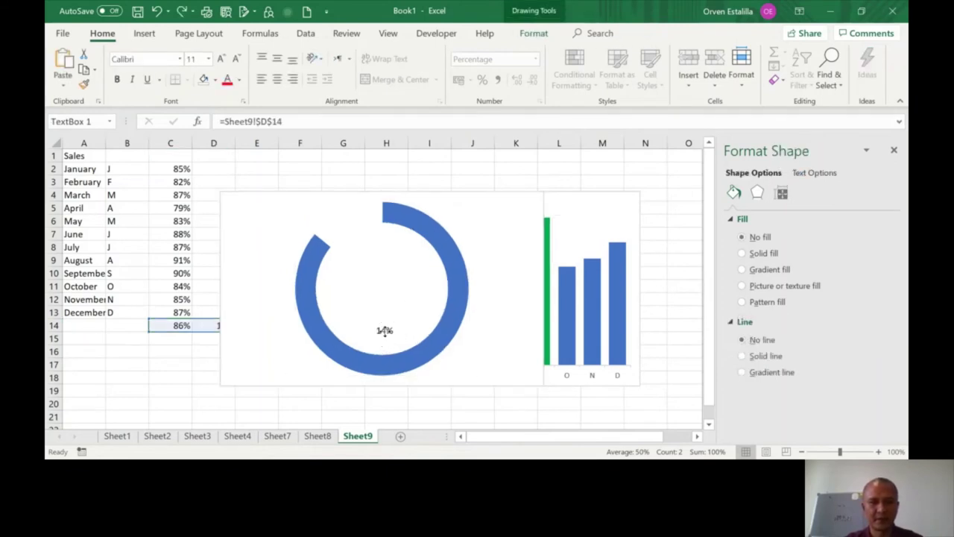
pyautogui.click(385, 341)
pyautogui.click(434, 389)
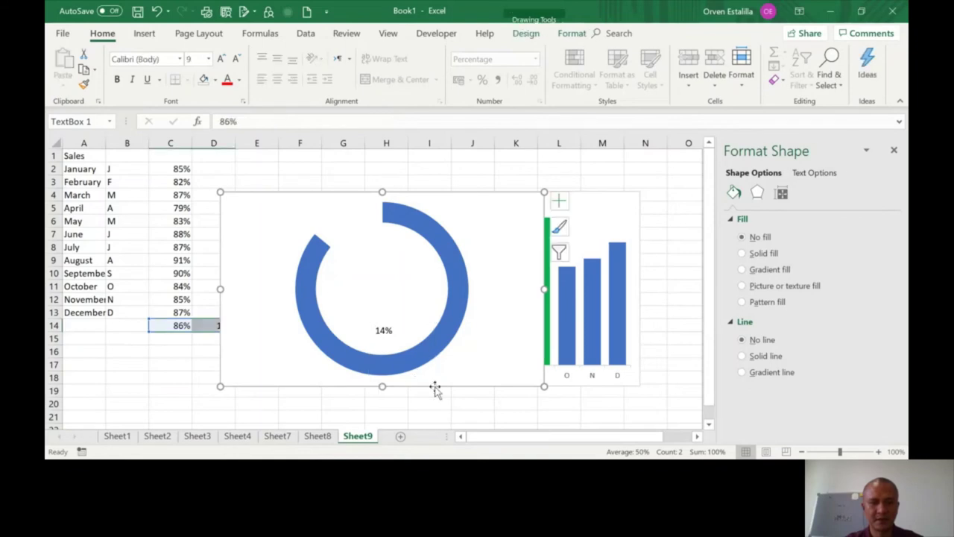
pyautogui.click(420, 326)
pyautogui.click(385, 336)
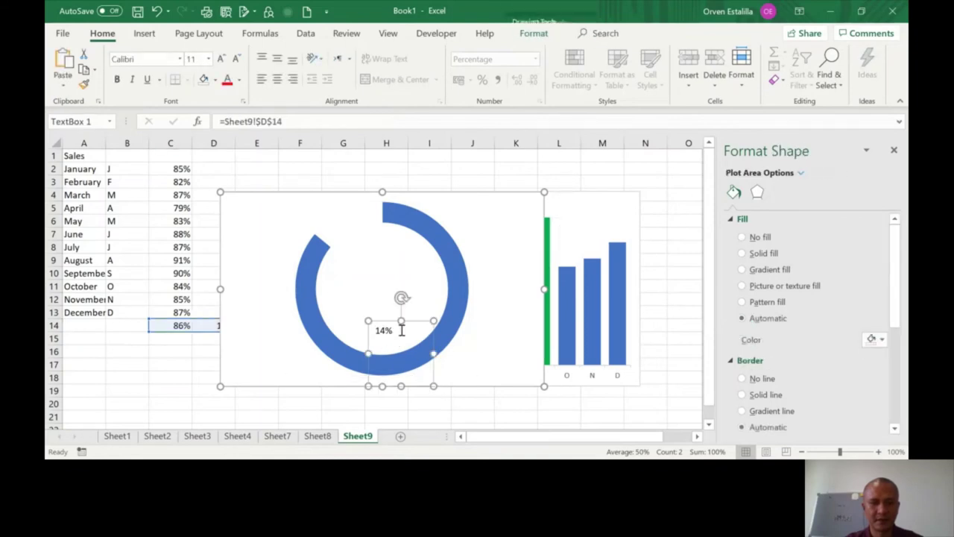
pyautogui.moveTo(433, 321); pyautogui.dragTo(388, 335)
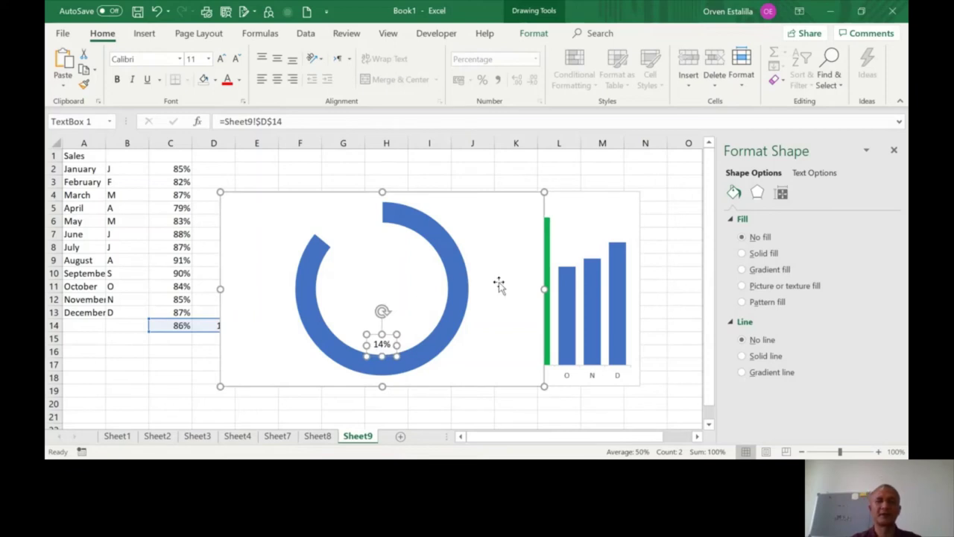
# Move the donut chart to the lower left and the month column chart up and right.
pyautogui.click(502, 215)
pyautogui.click(599, 226)
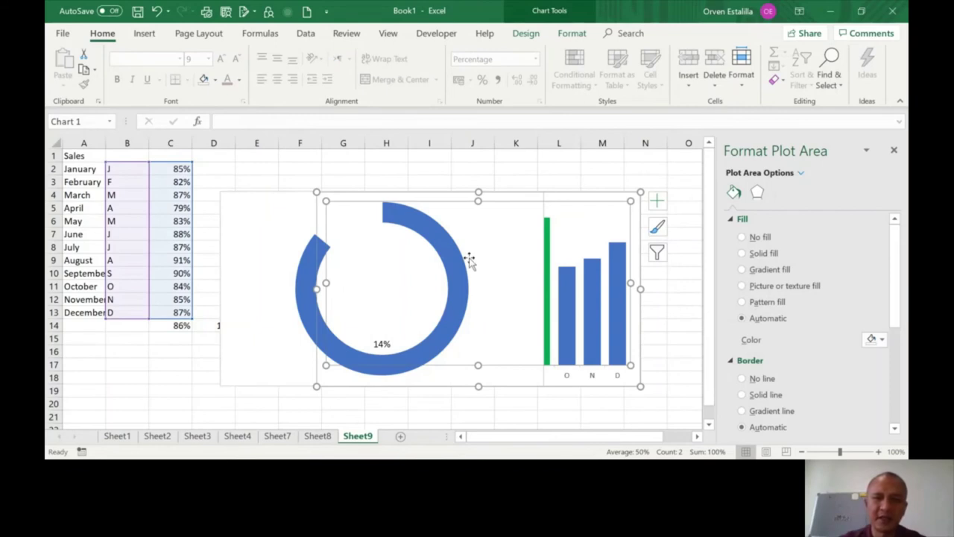
pyautogui.click(583, 197)
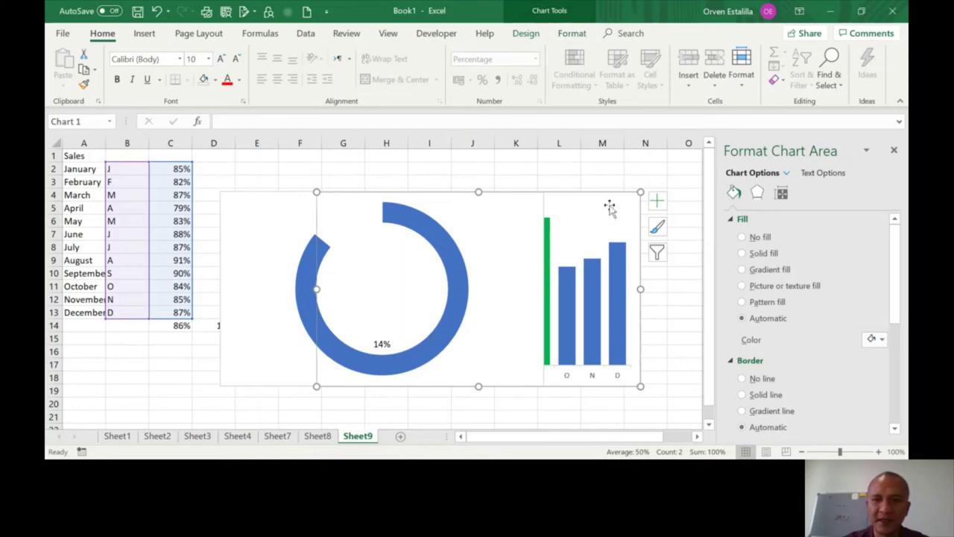
pyautogui.click(256, 206)
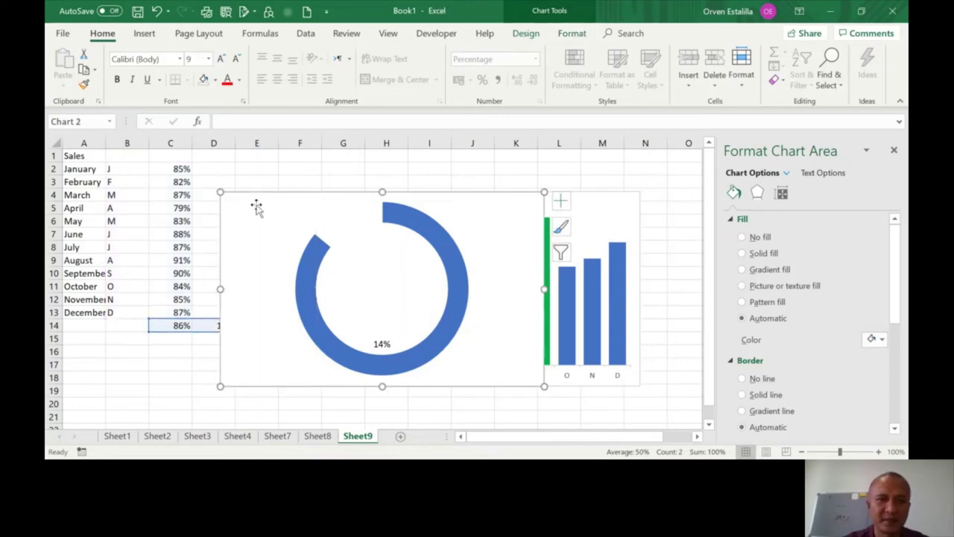
pyautogui.moveTo(255, 206); pyautogui.dragTo(62, 211)
pyautogui.moveTo(283, 217); pyautogui.dragTo(136, 297)
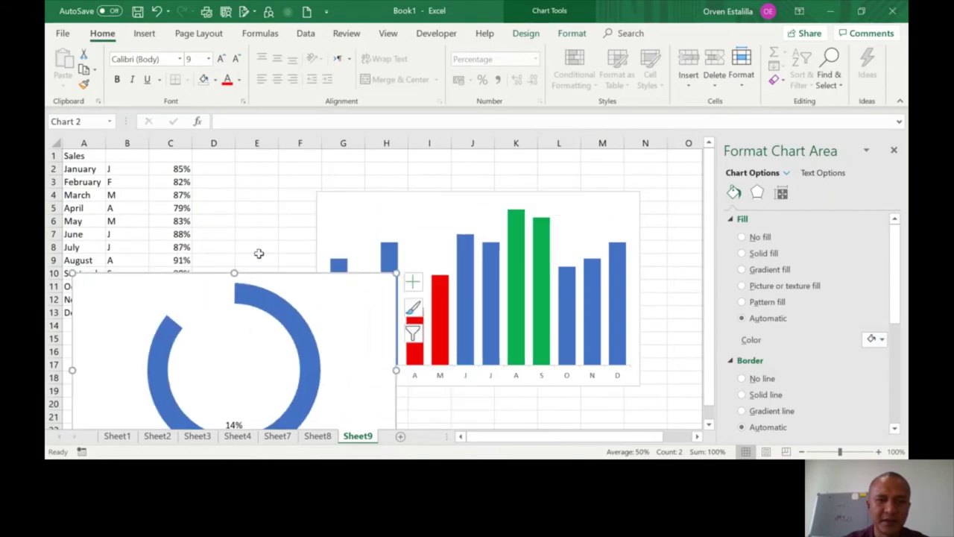
pyautogui.click(362, 204)
pyautogui.click(421, 200)
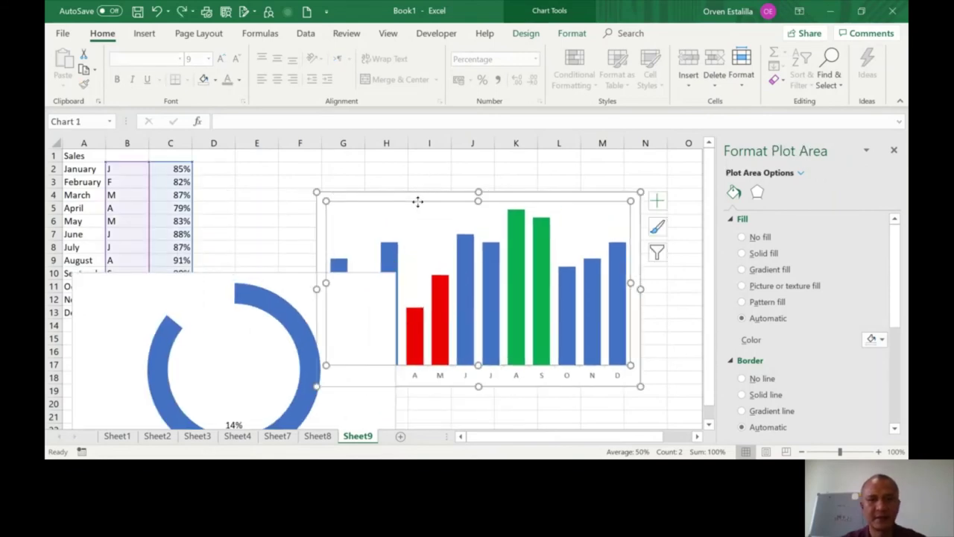
pyautogui.moveTo(419, 196); pyautogui.dragTo(481, 170)
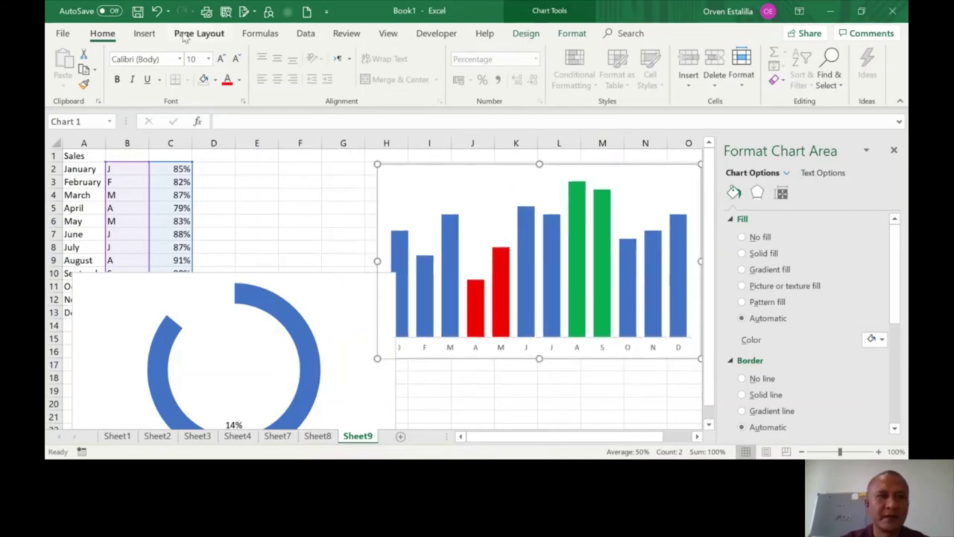
# Give the column chart No Fill and No Outline, then nudge its plot area left.
pyautogui.click(571, 34)
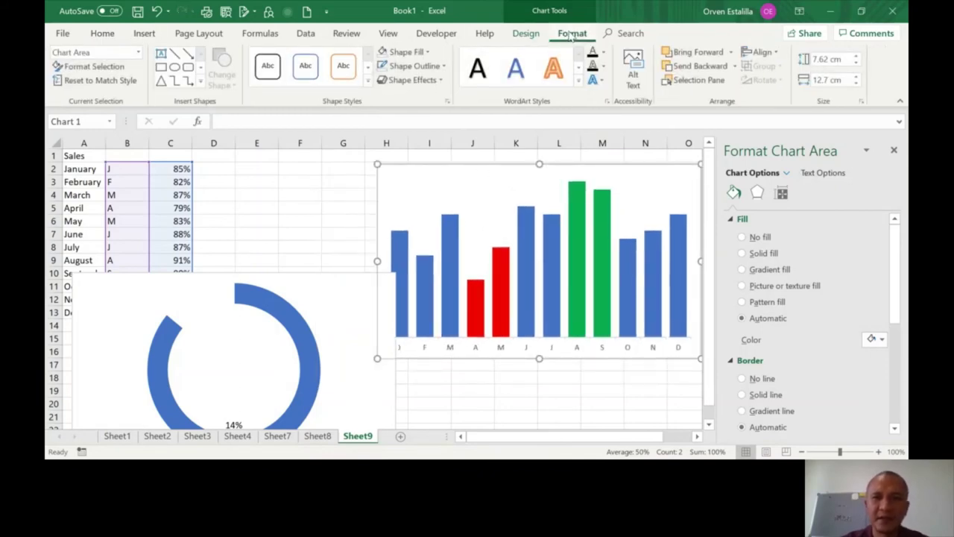
pyautogui.click(409, 52)
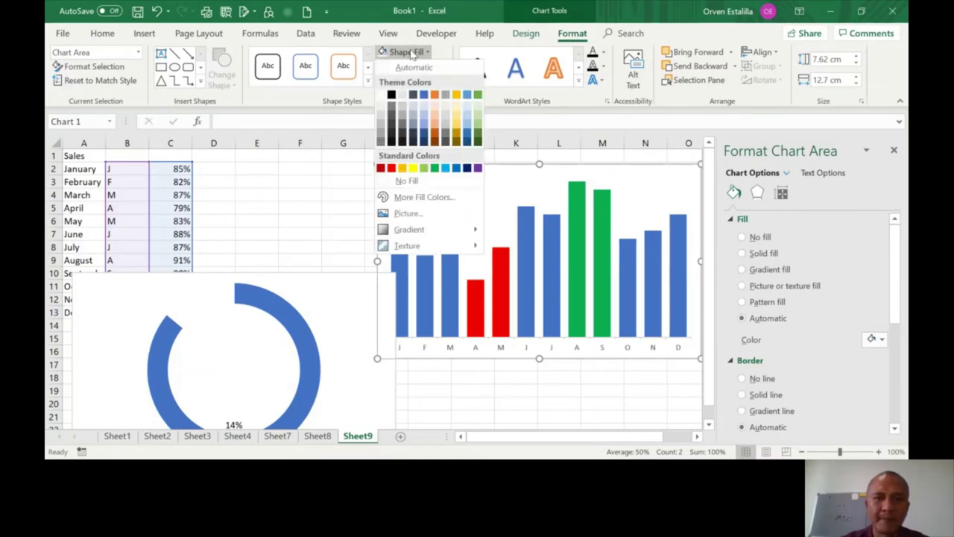
pyautogui.click(407, 182)
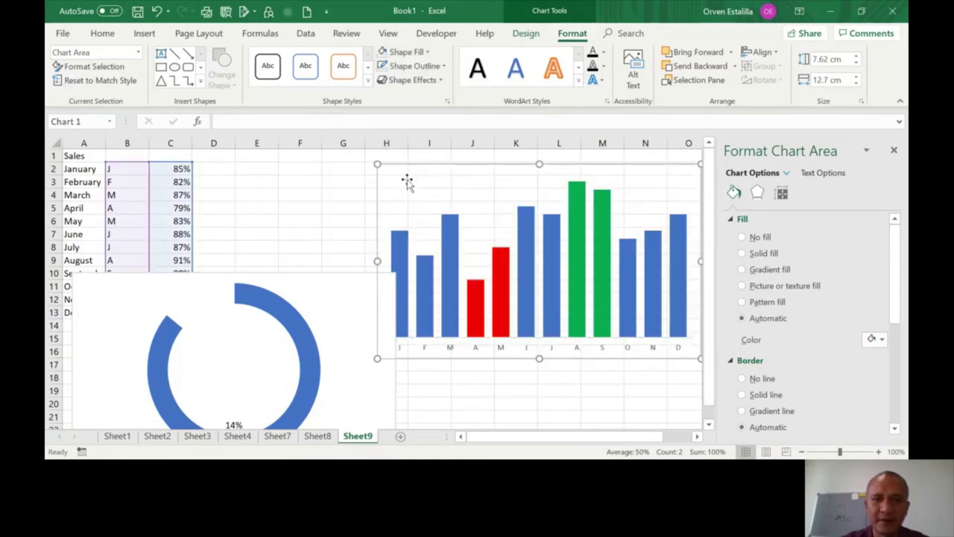
pyautogui.click(426, 67)
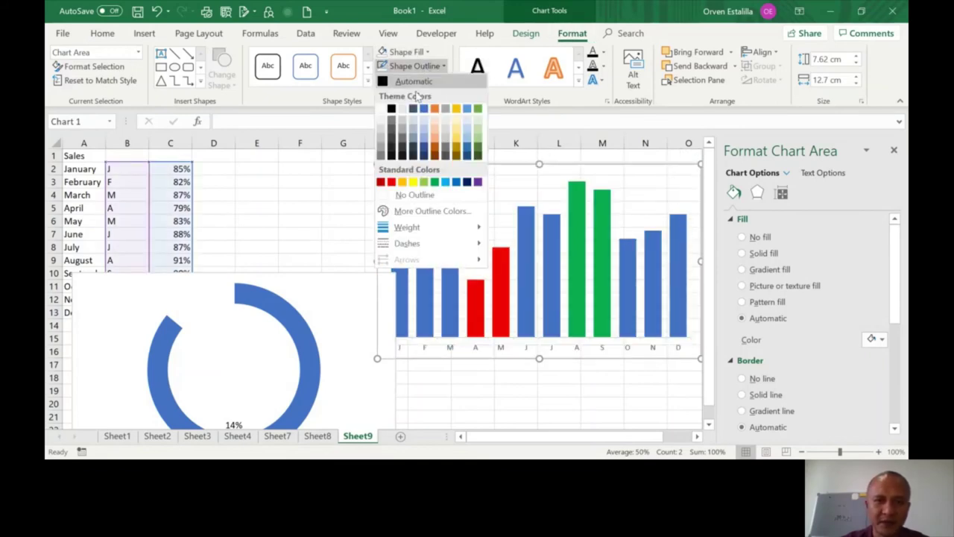
pyautogui.click(409, 196)
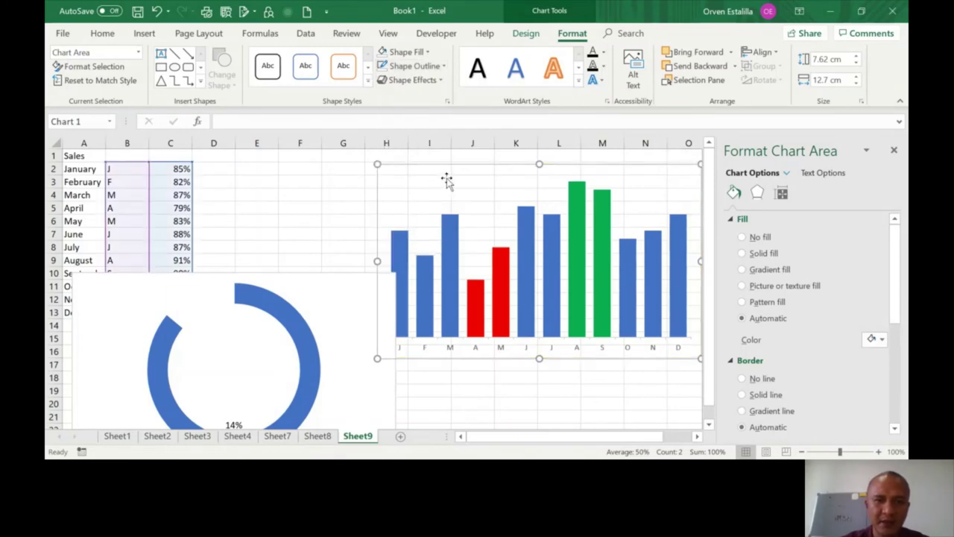
pyautogui.moveTo(466, 190); pyautogui.dragTo(144, 282)
# Place the donut over the column chart and bring the column chart forward.
pyautogui.click(366, 239)
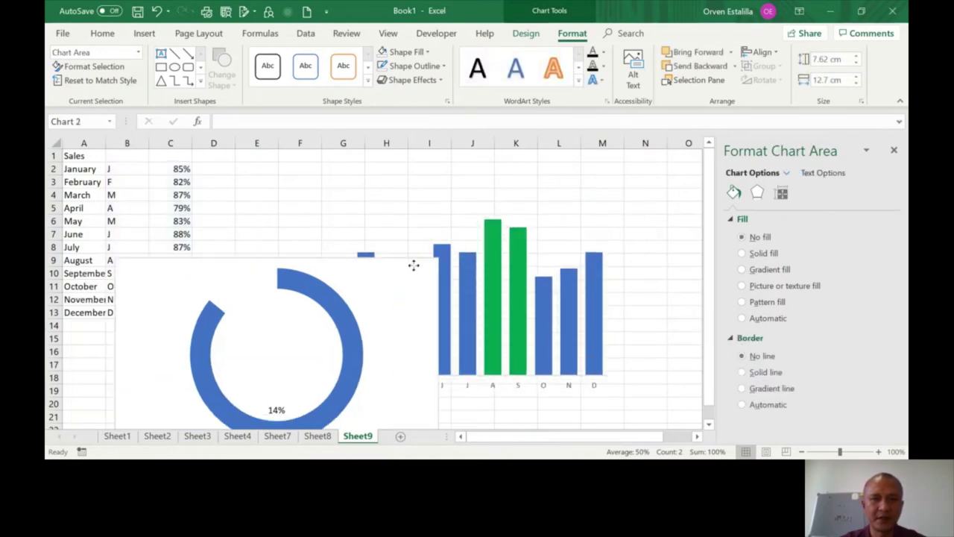
pyautogui.moveTo(414, 265); pyautogui.dragTo(574, 170)
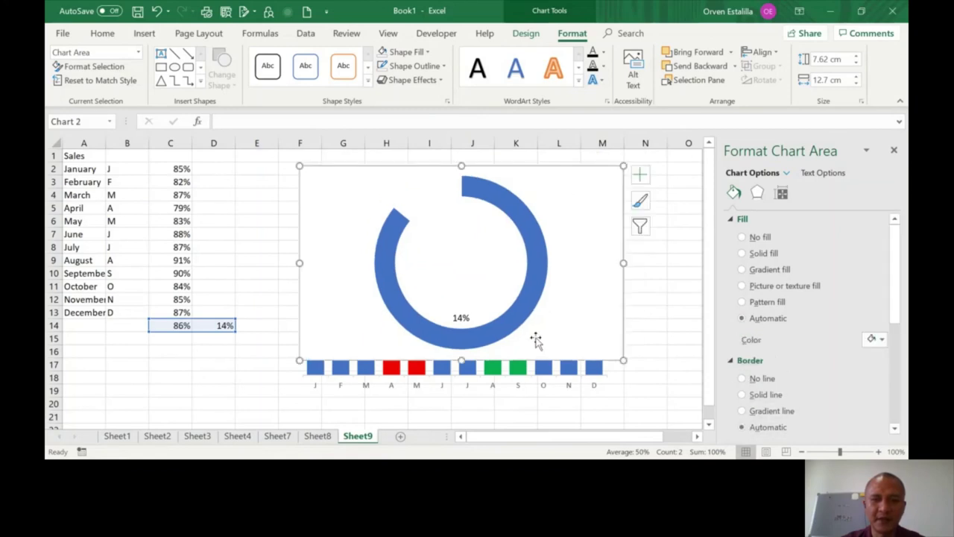
pyautogui.click(559, 380)
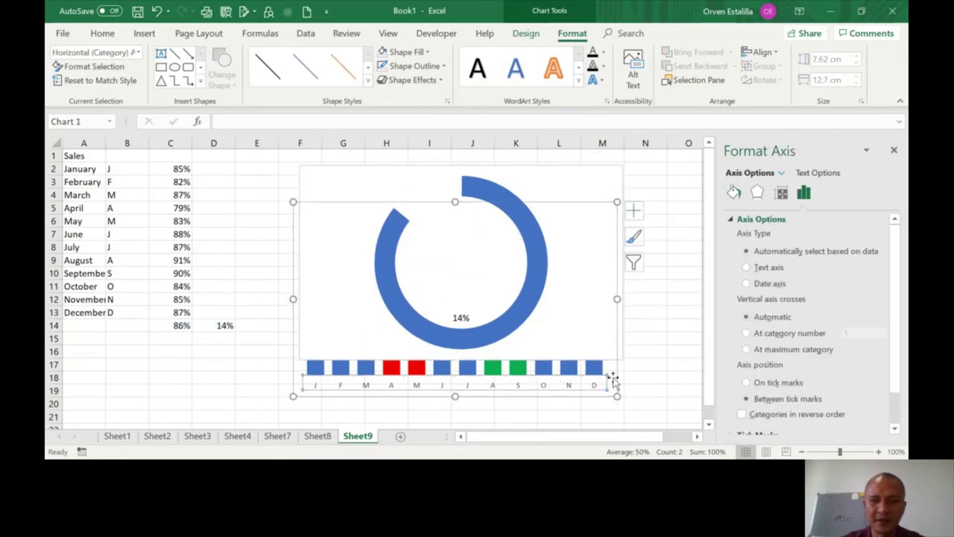
pyautogui.click(612, 371)
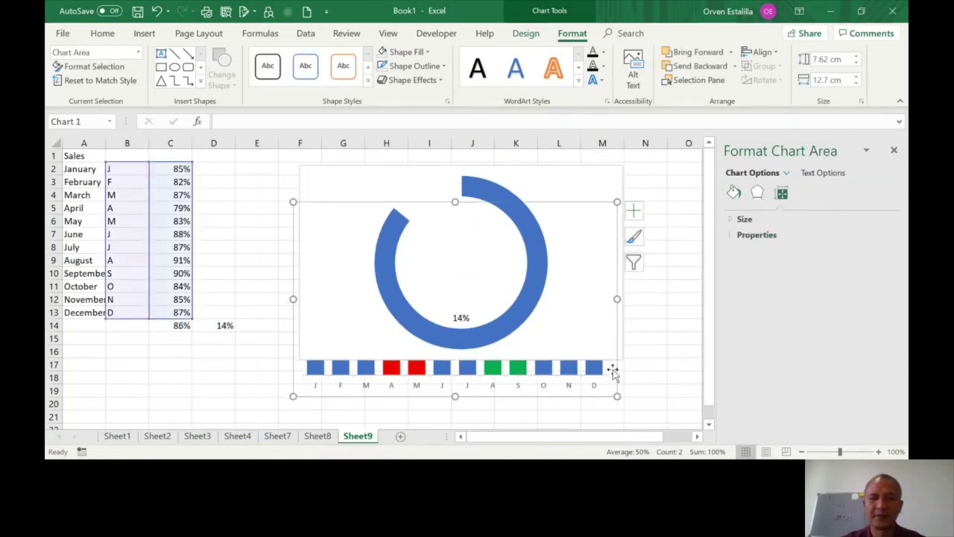
pyautogui.click(701, 57)
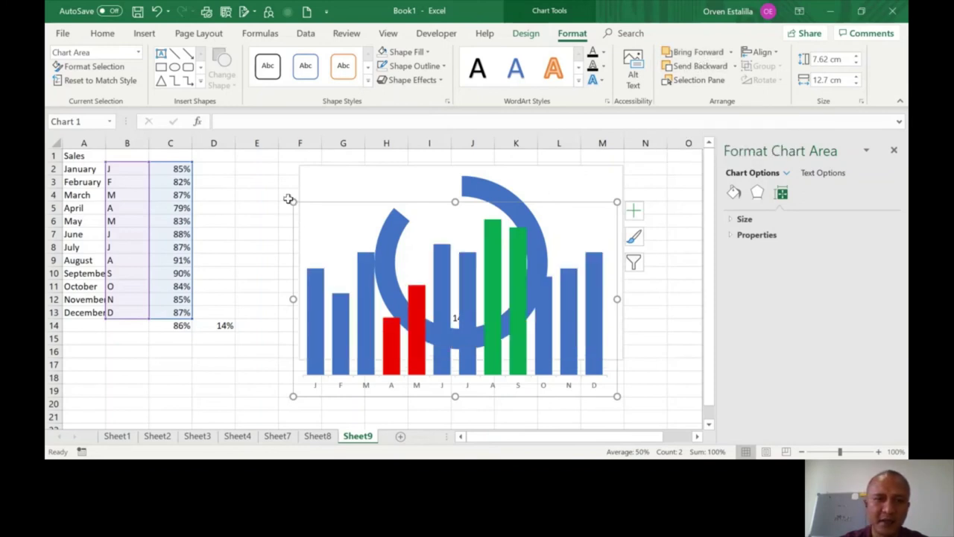
# Shrink the column chart to 3.18 × 5.02 cm and fit it inside the ring above 14%.
pyautogui.moveTo(289, 200); pyautogui.dragTo(472, 305)
pyautogui.moveTo(552, 319); pyautogui.dragTo(477, 216)
pyautogui.moveTo(385, 204); pyautogui.dragTo(406, 221)
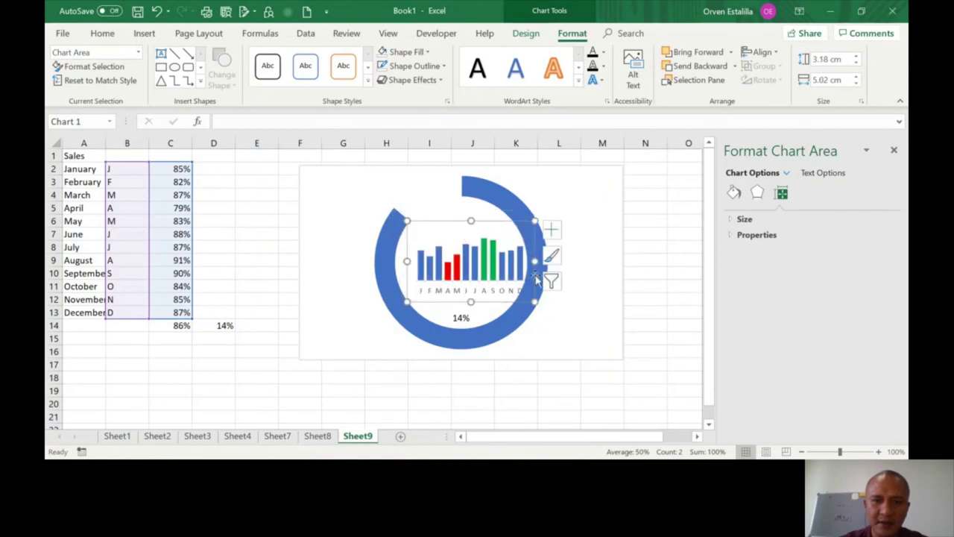
pyautogui.click(492, 229)
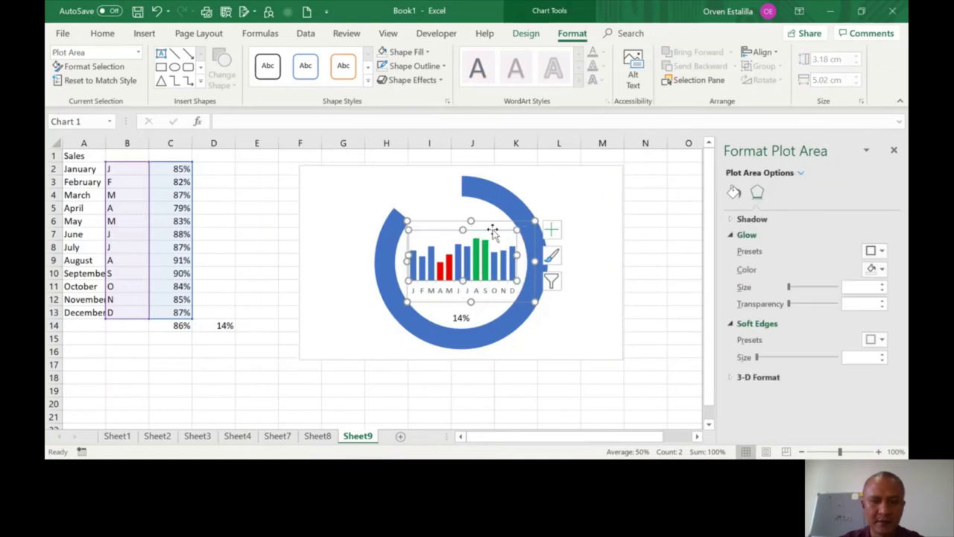
pyautogui.click(490, 221)
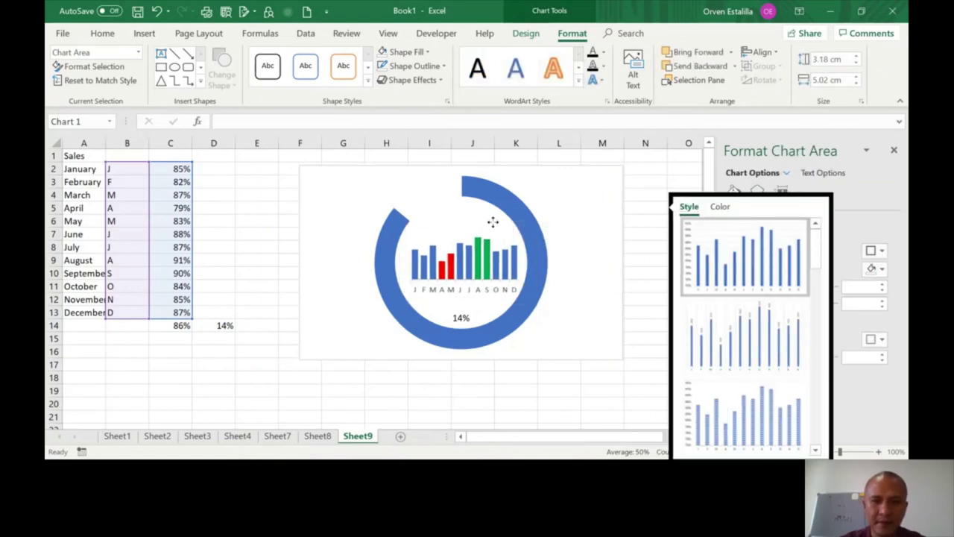
pyautogui.click(656, 179)
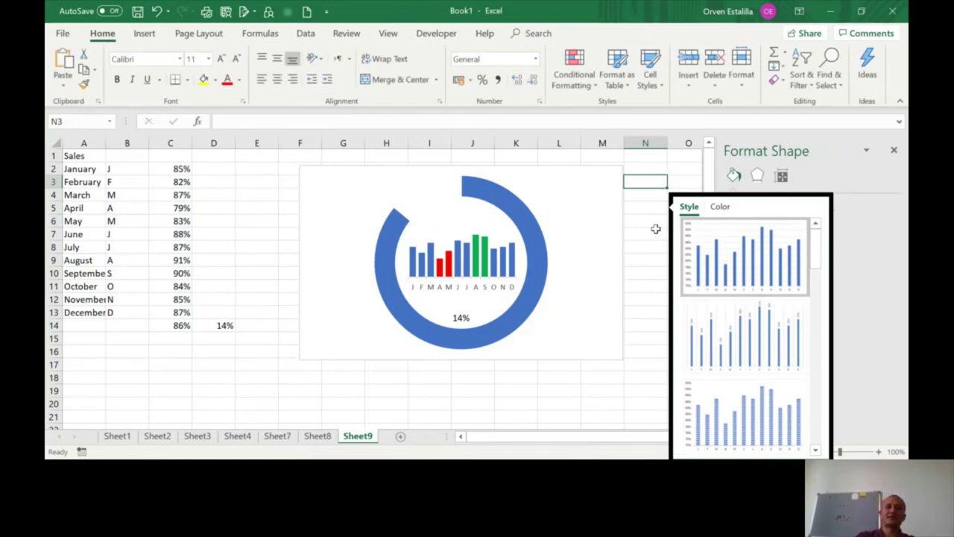
pyautogui.click(576, 190)
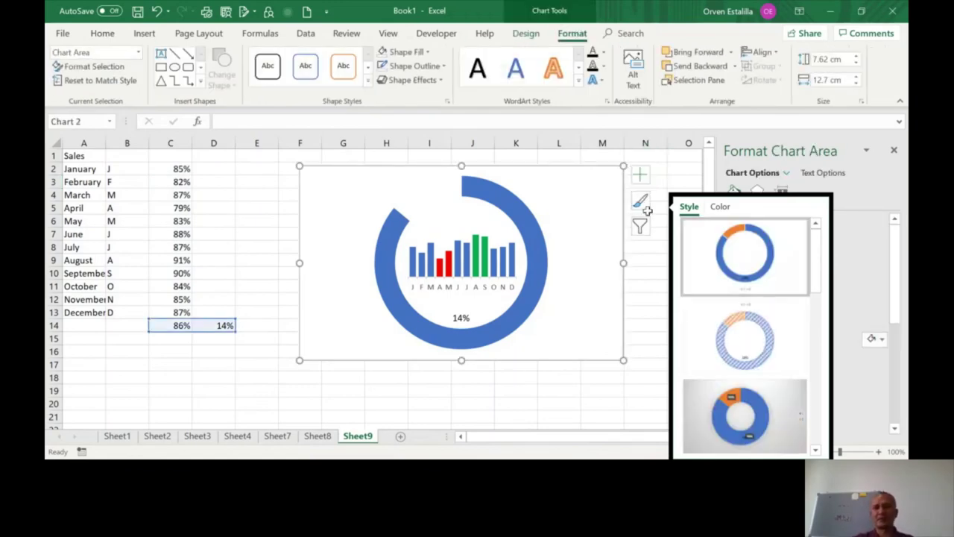
pyautogui.click(673, 174)
pyautogui.click(639, 316)
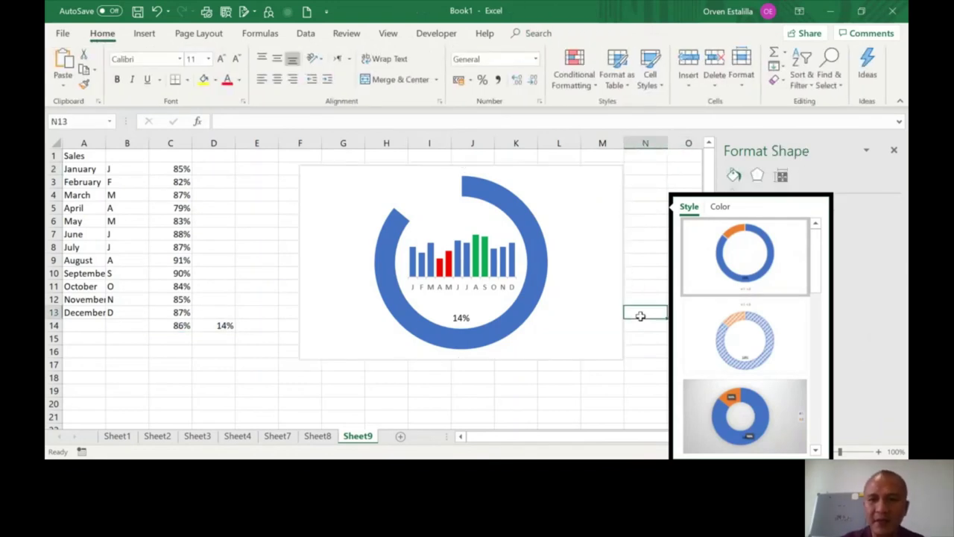